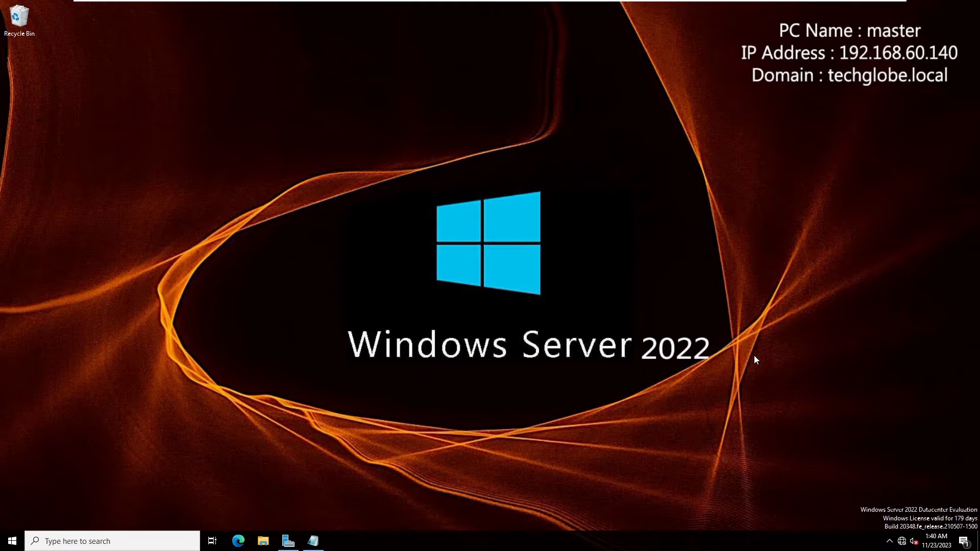
# Bring the 'join client' Notepad notes on joining Windows 10 to the domain to the front
pyautogui.hotkey('alt', 'Tab')
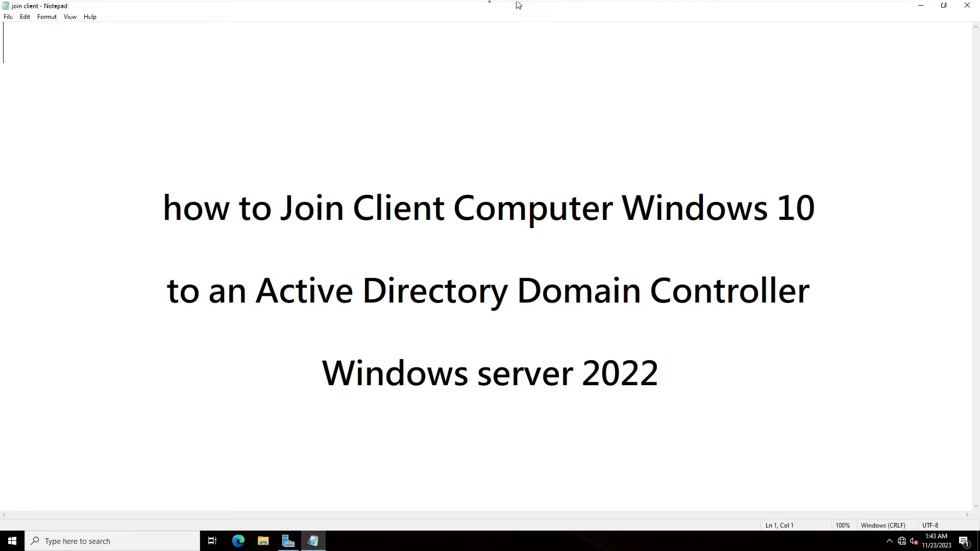
# Review the Local Server properties in Server Manager, then go back to the Dashboard
pyautogui.click(288, 542)
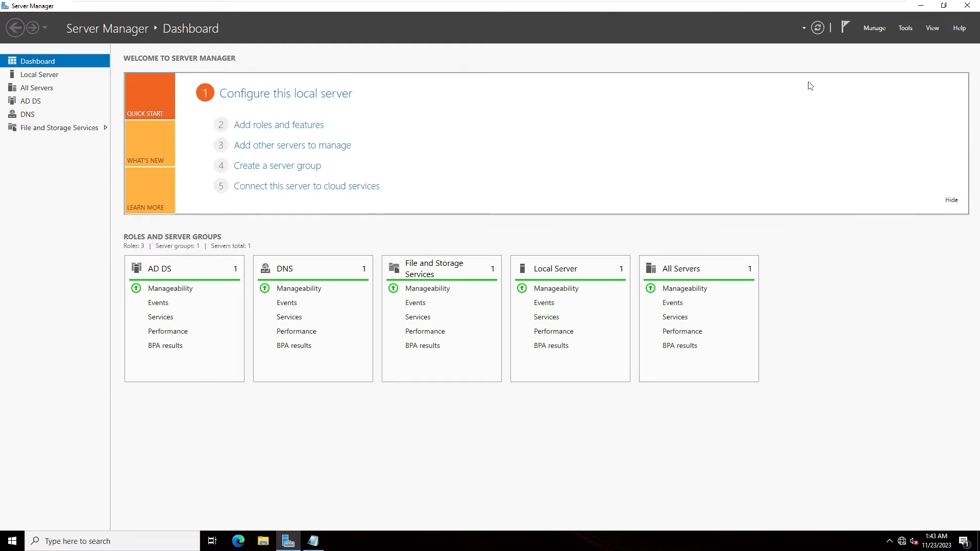
pyautogui.click(42, 80)
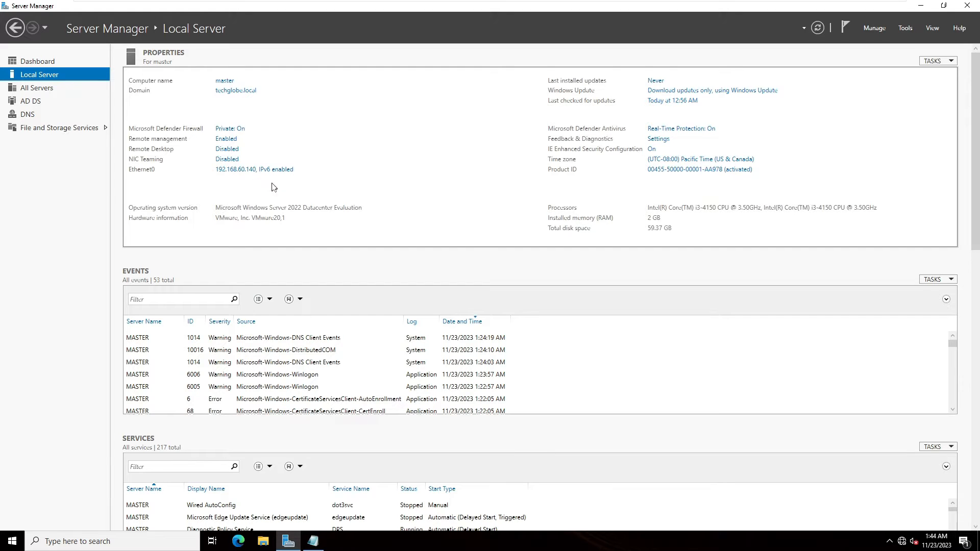
pyautogui.click(34, 61)
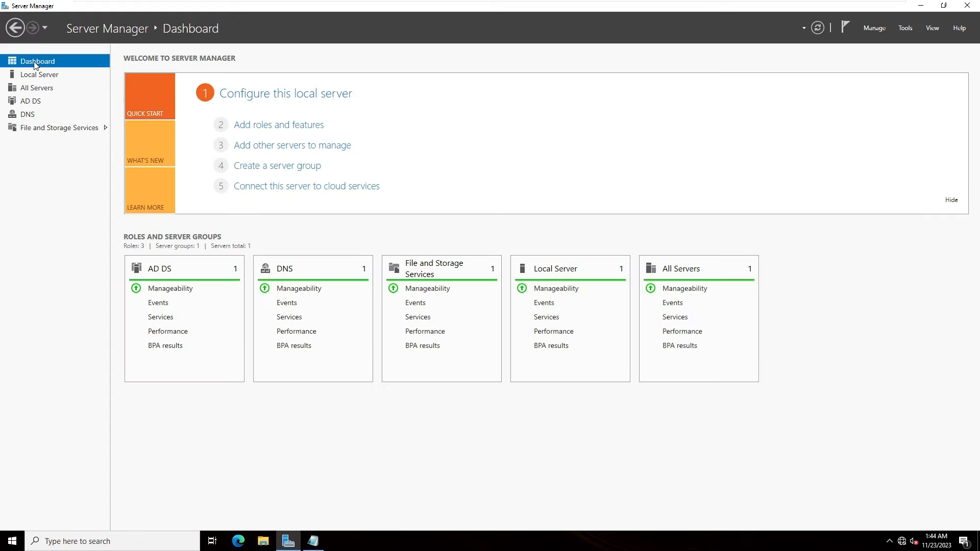
# Launch Active Directory Users and Computers from Tools and maximize its window
pyautogui.click(906, 29)
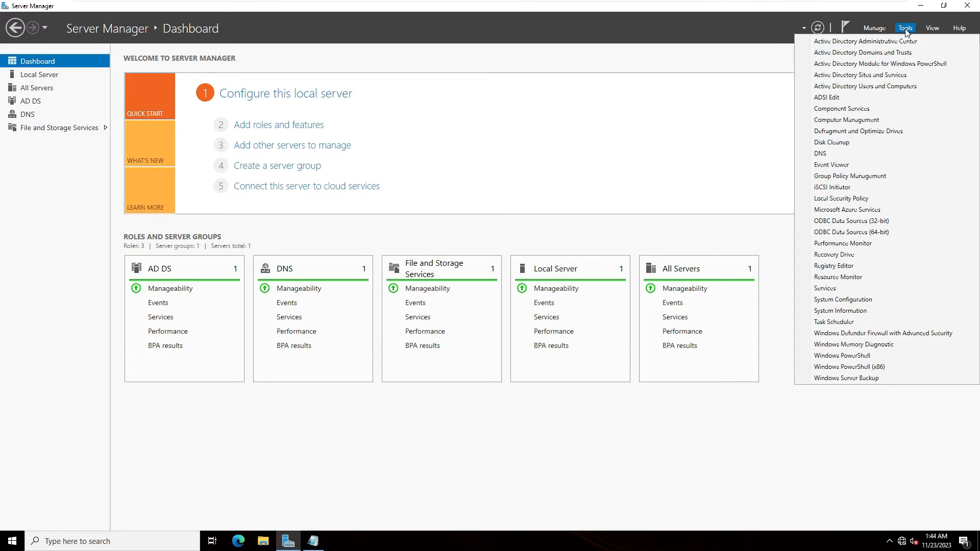
pyautogui.click(828, 87)
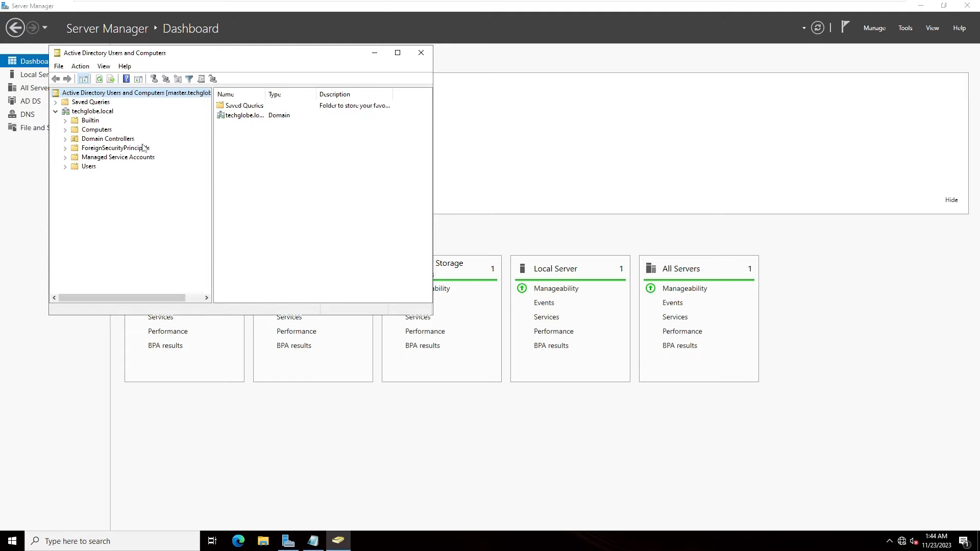
pyautogui.click(398, 53)
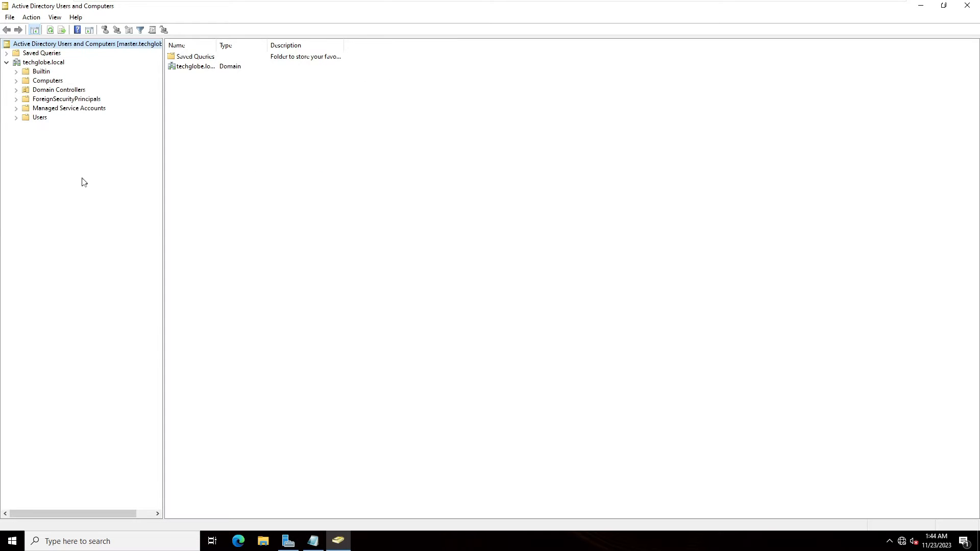
# Create an organizational unit named 'Office computer' directly under techglobe.local
pyautogui.rightClick(37, 65)
pyautogui.moveTo(118, 138)
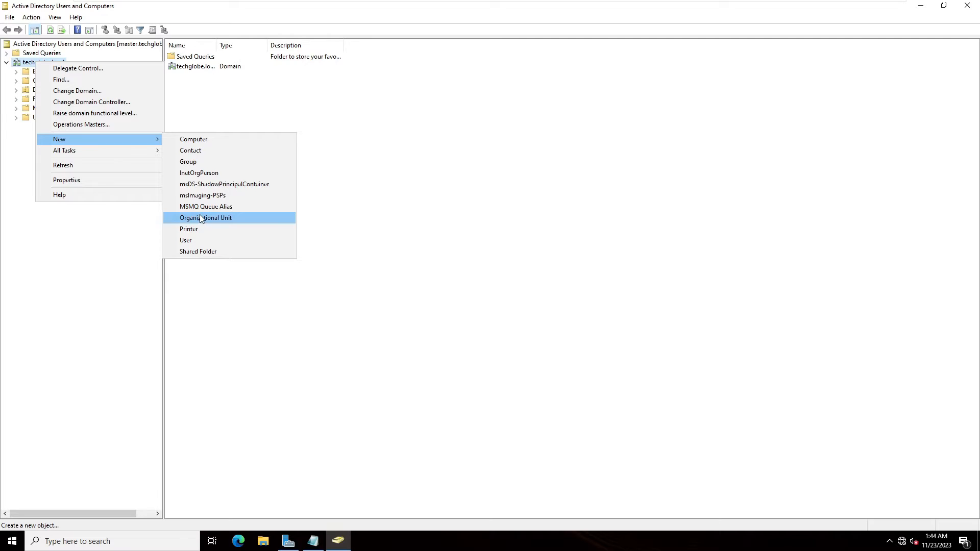
pyautogui.click(201, 218)
pyautogui.write('Office computer')
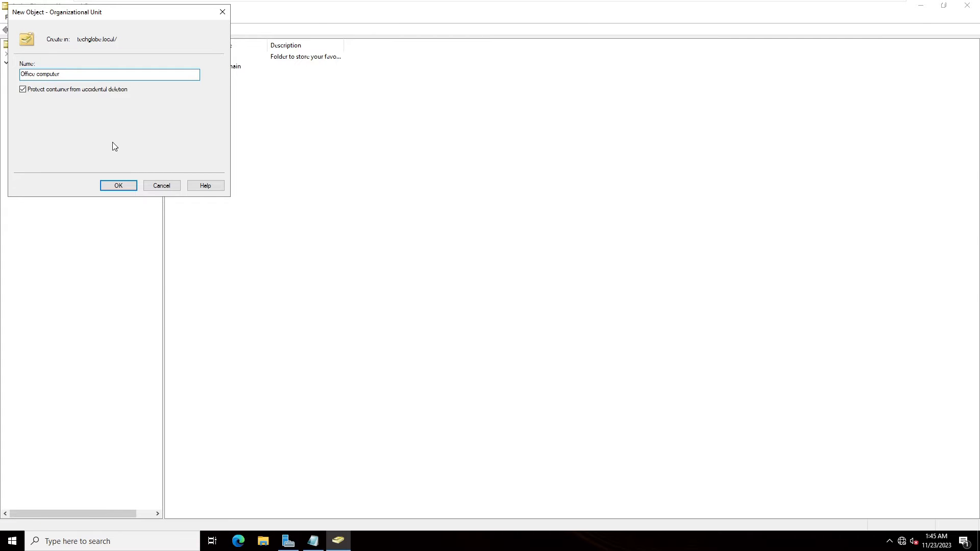
pyautogui.click(126, 185)
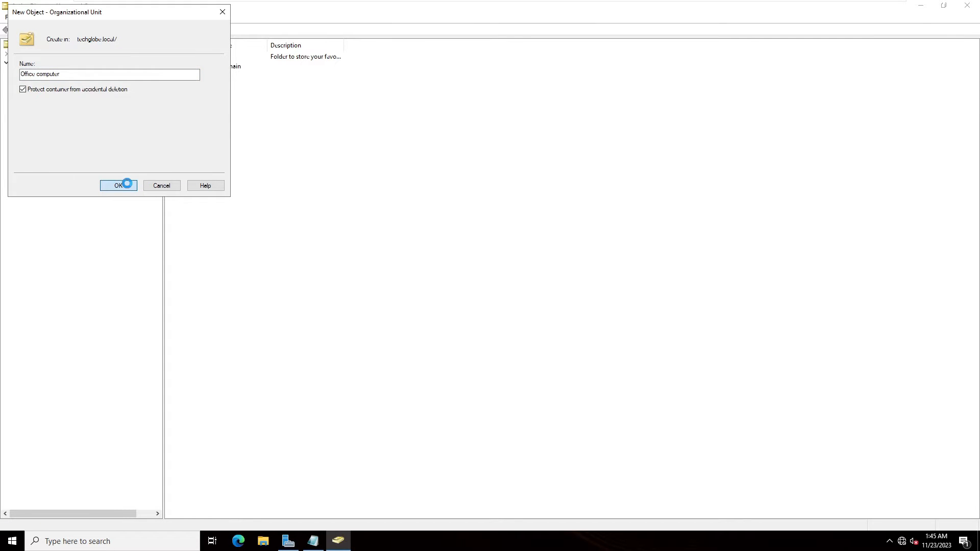
# Start a new user in Office computer and enter the user's logon name
pyautogui.rightClick(37, 127)
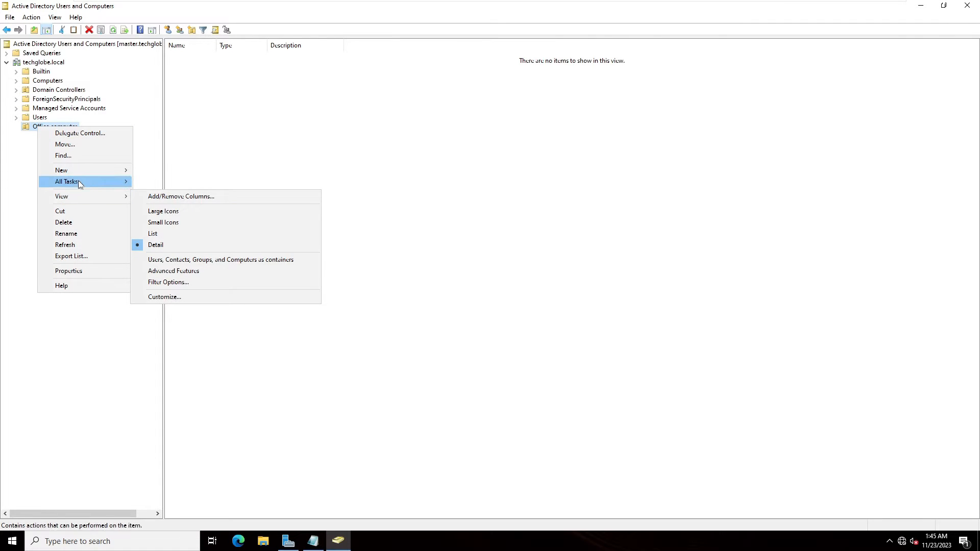
pyautogui.moveTo(100, 170)
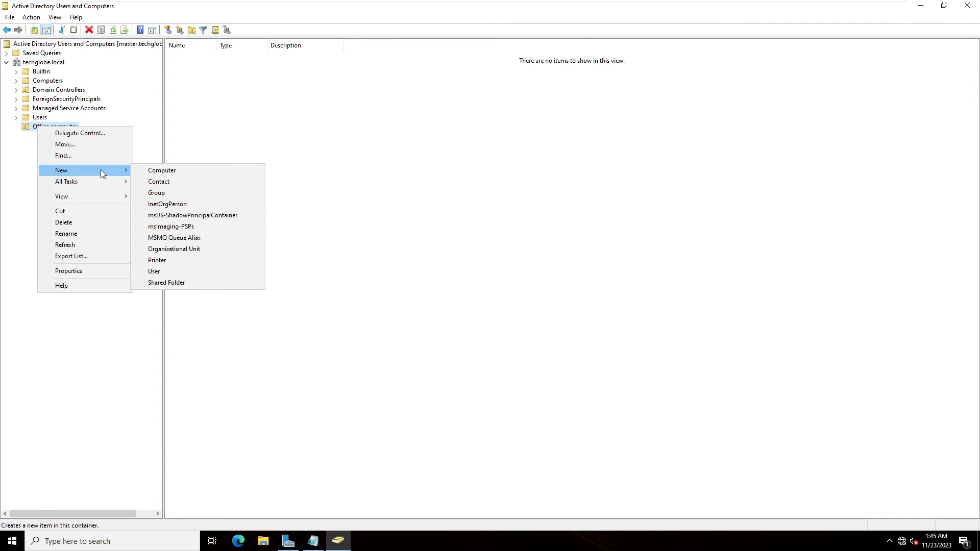
pyautogui.click(48, 131)
pyautogui.rightClick(46, 129)
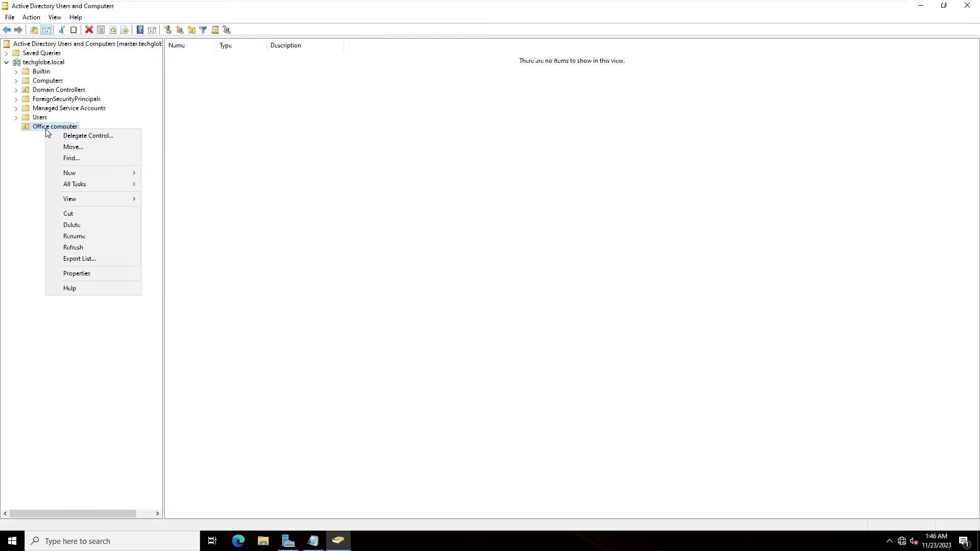
pyautogui.moveTo(88, 175)
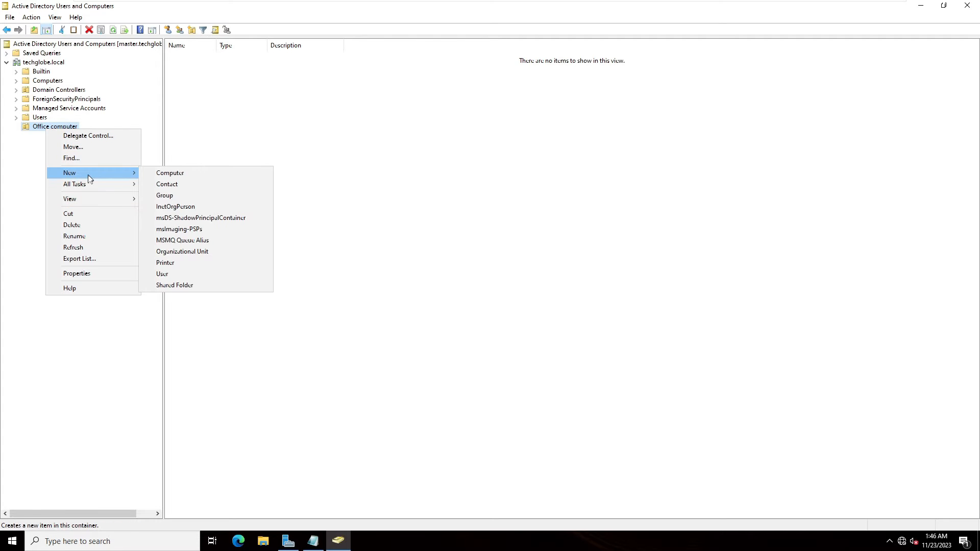
pyautogui.click(170, 274)
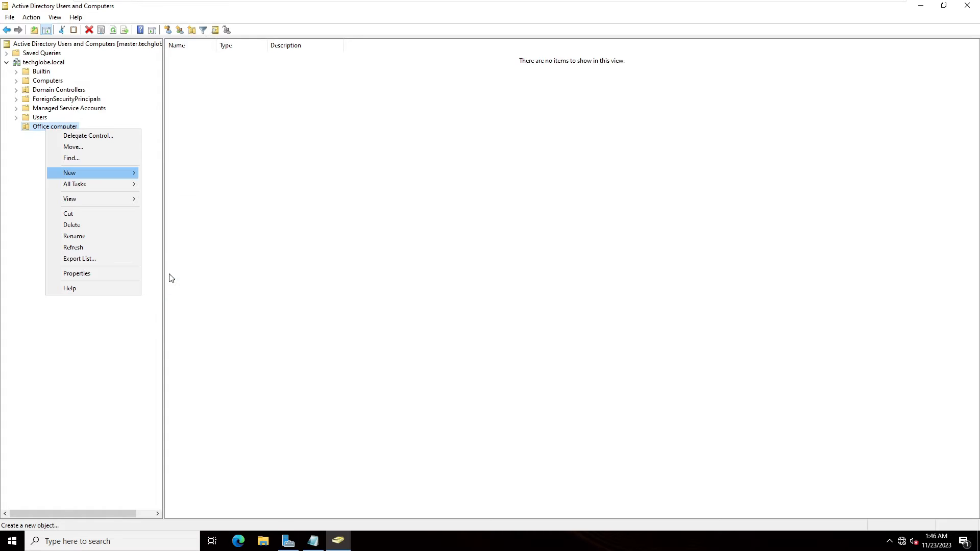
pyautogui.moveTo(102, 18); pyautogui.dragTo(322, 240)
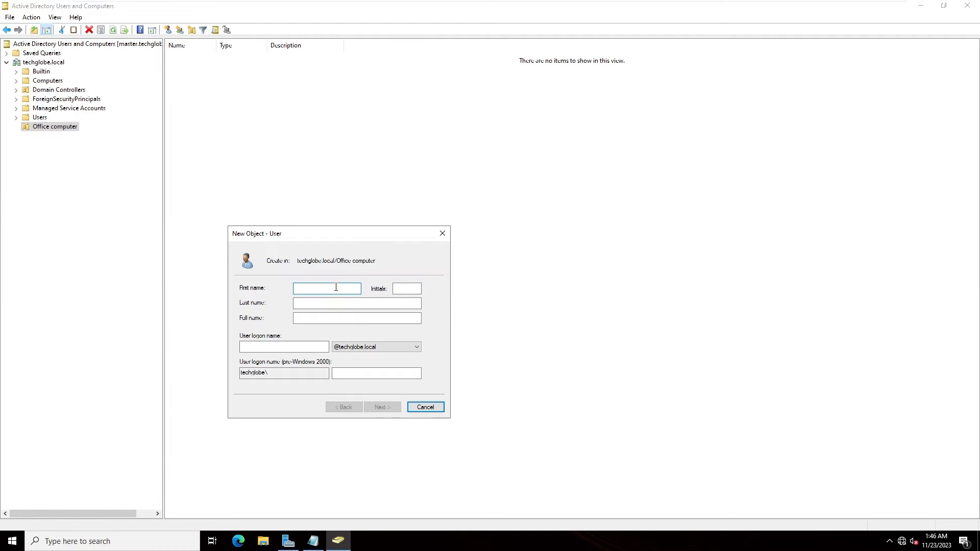
pyautogui.press('Tab')
pyautogui.press('Tab')
pyautogui.press('Tab')
pyautogui.press('Tab')
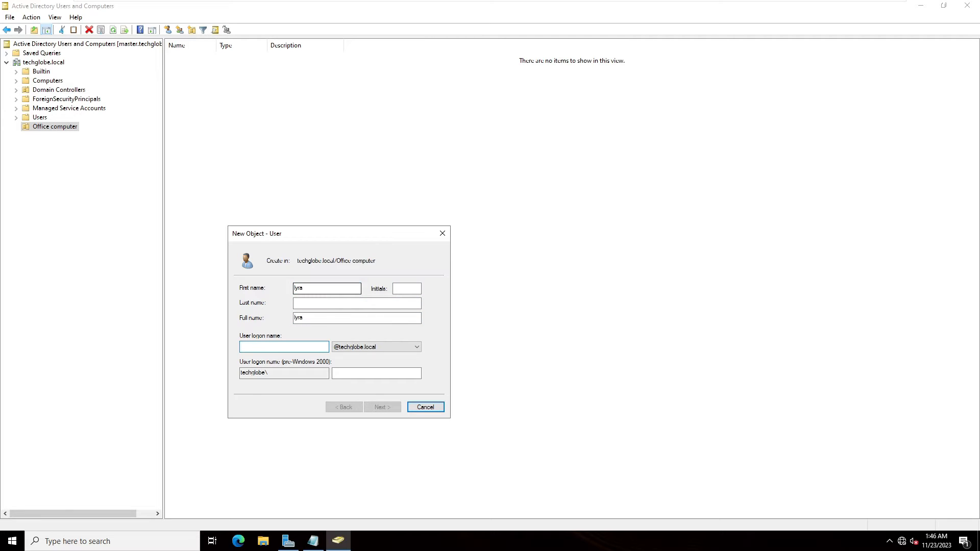
pyautogui.write('lyra')
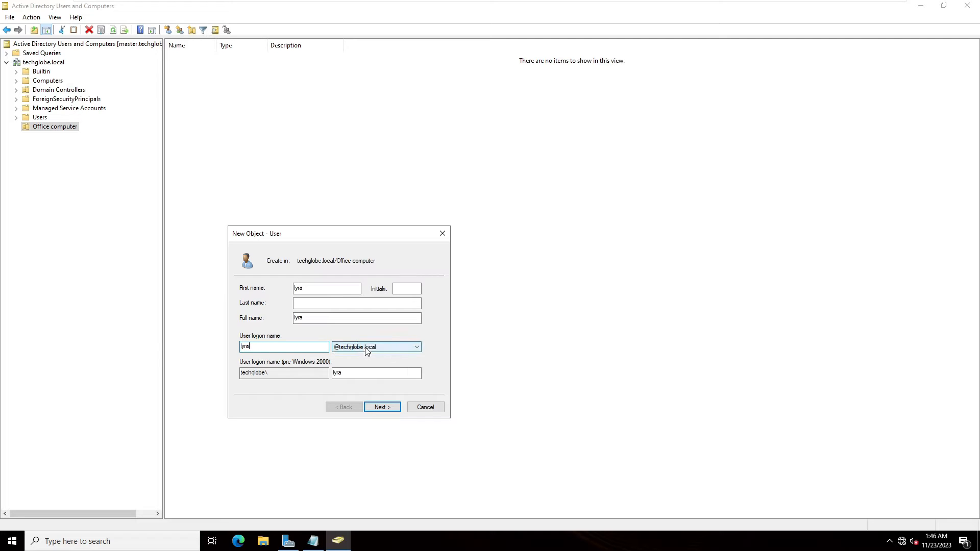
# Set the account password, never expiring and not user-changeable, and finish the wizard
pyautogui.click(383, 408)
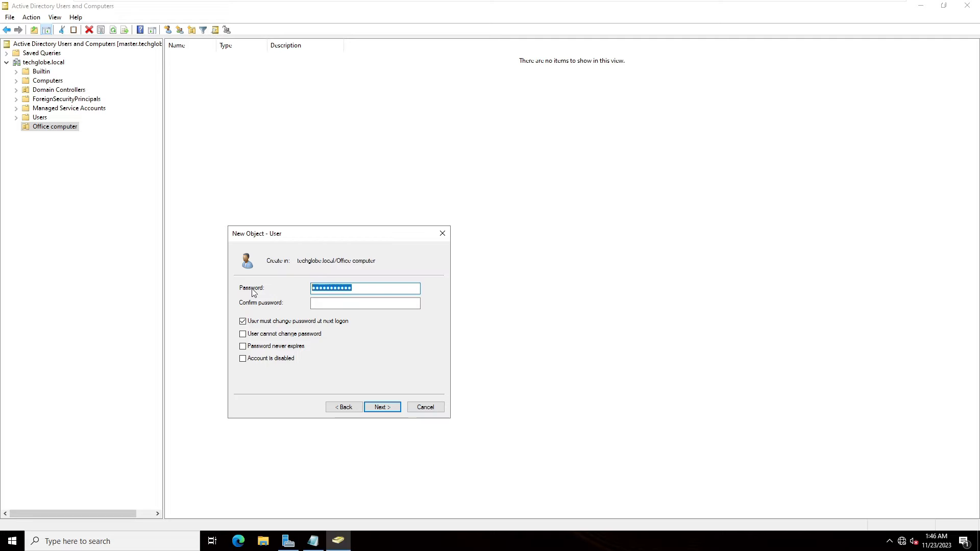
pyautogui.write('••••••••••')
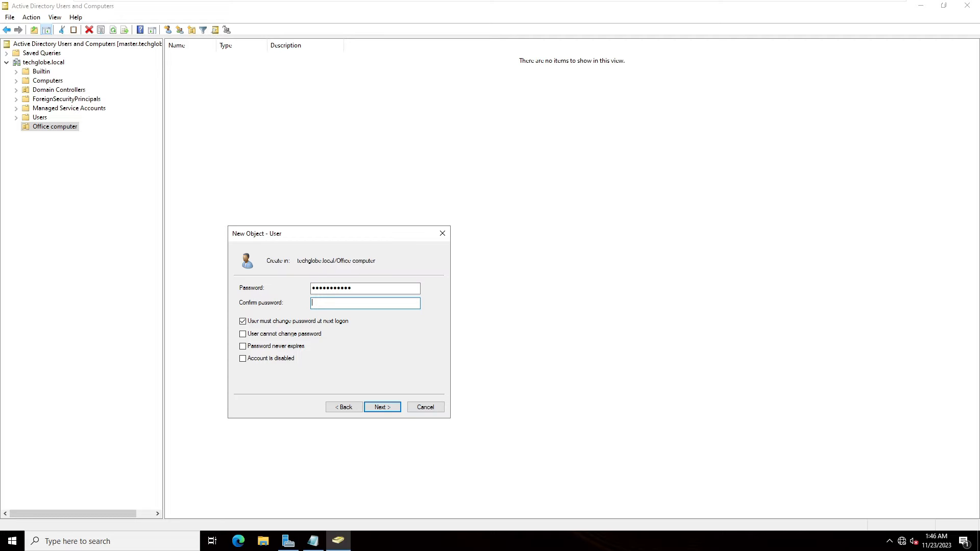
pyautogui.write('•••••••••••')
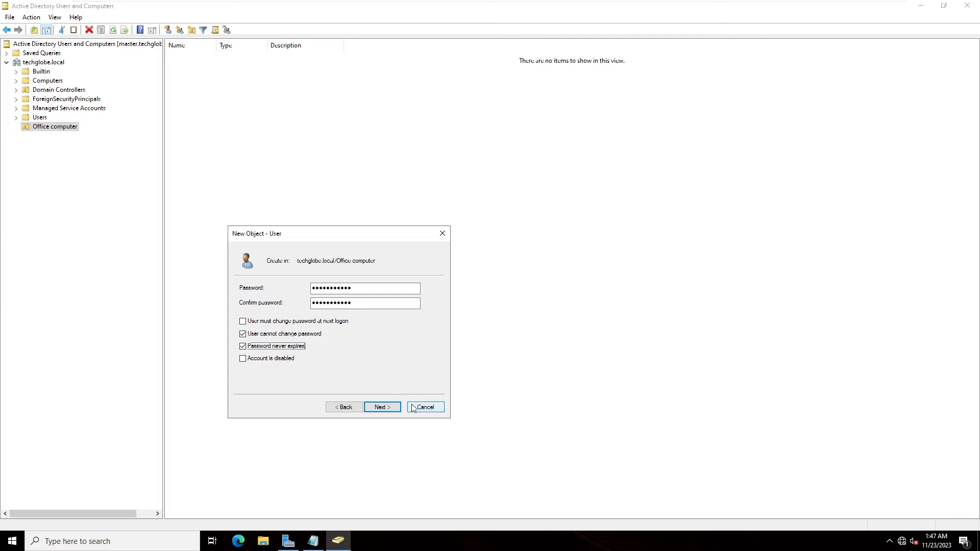
pyautogui.click(379, 408)
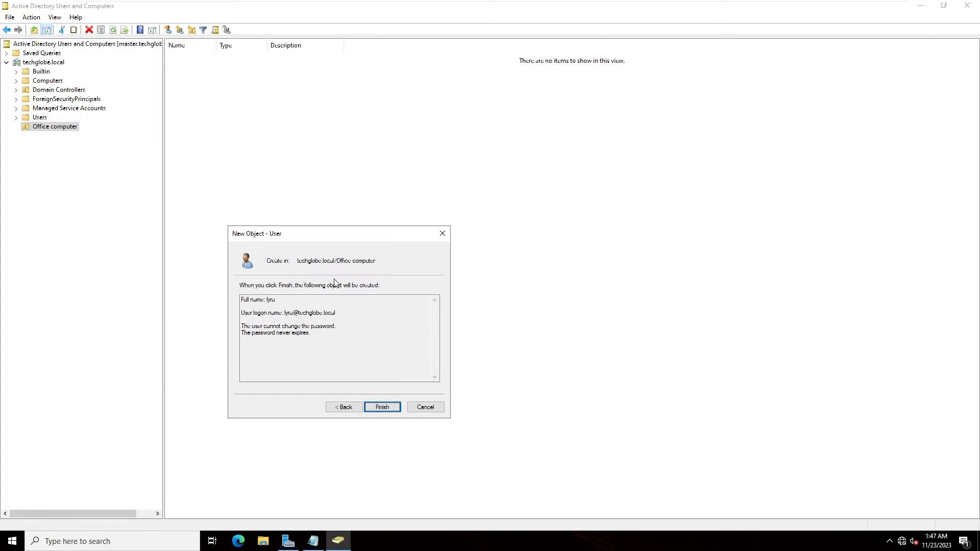
pyautogui.click(390, 409)
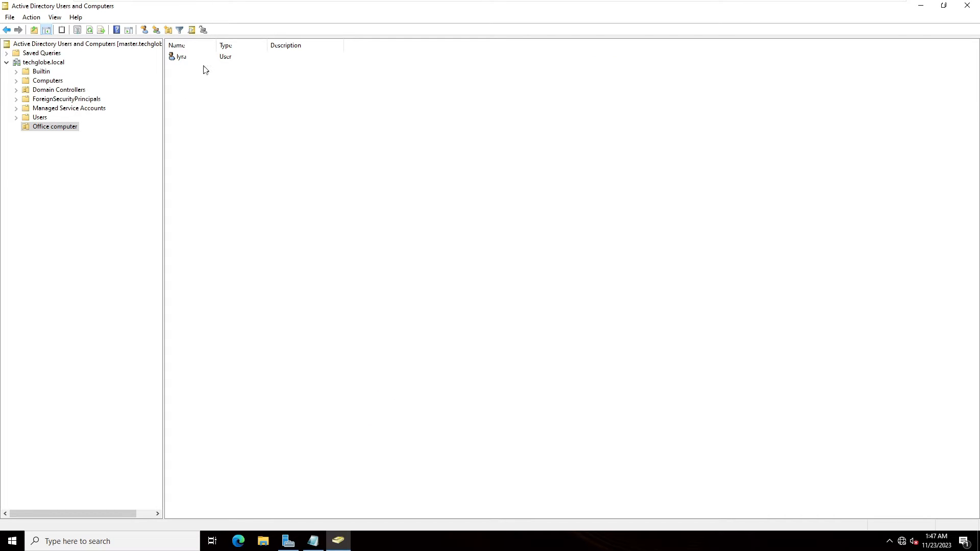
# Start a second new user in Office computer, entering the user's name and logon name
pyautogui.rightClick(45, 130)
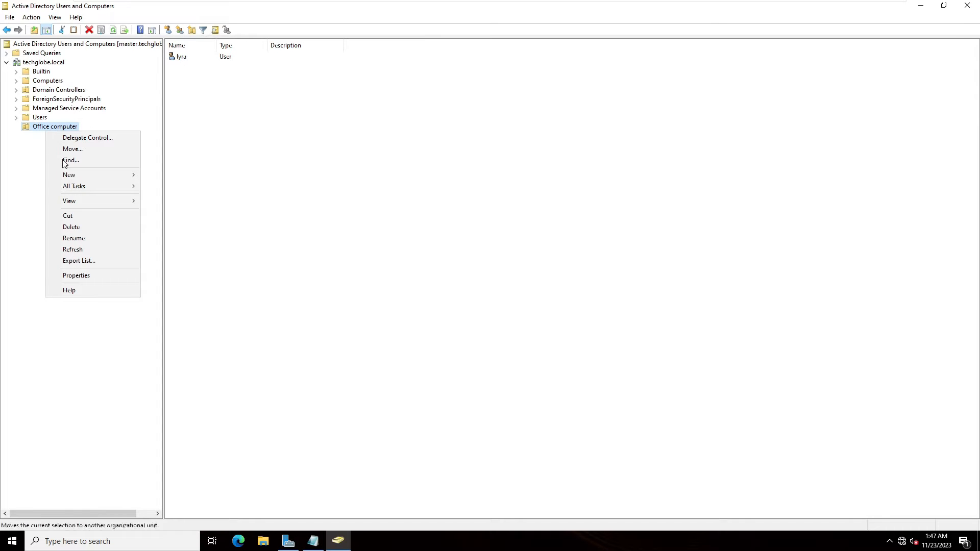
pyautogui.moveTo(96, 176)
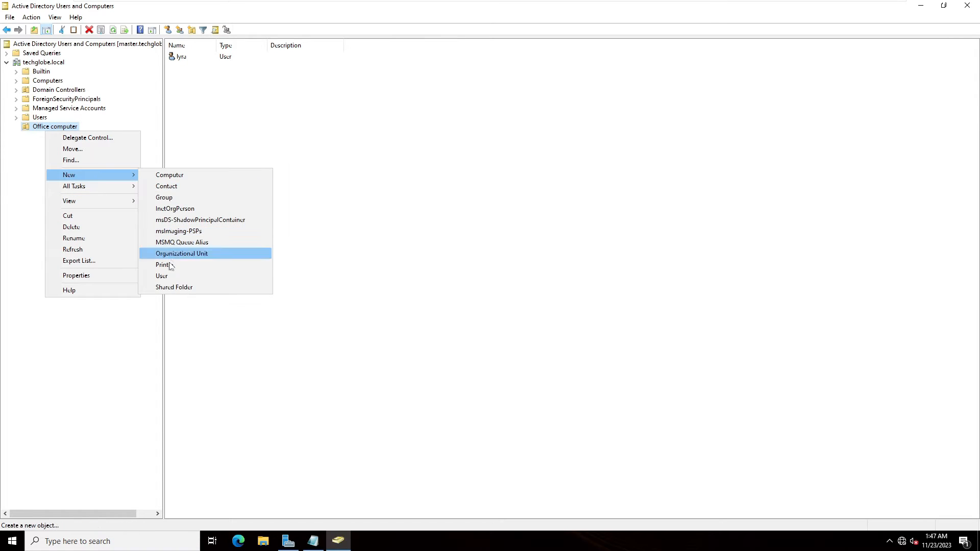
pyautogui.click(162, 275)
pyautogui.moveTo(125, 16); pyautogui.dragTo(407, 180)
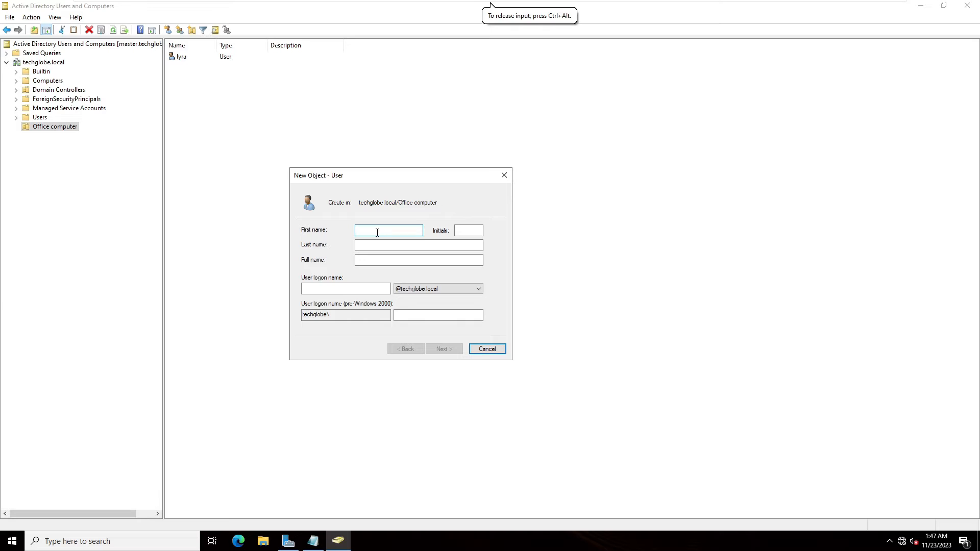
pyautogui.write('leo')
pyautogui.press('Tab')
pyautogui.press('Tab')
pyautogui.press('Tab')
pyautogui.press('Tab')
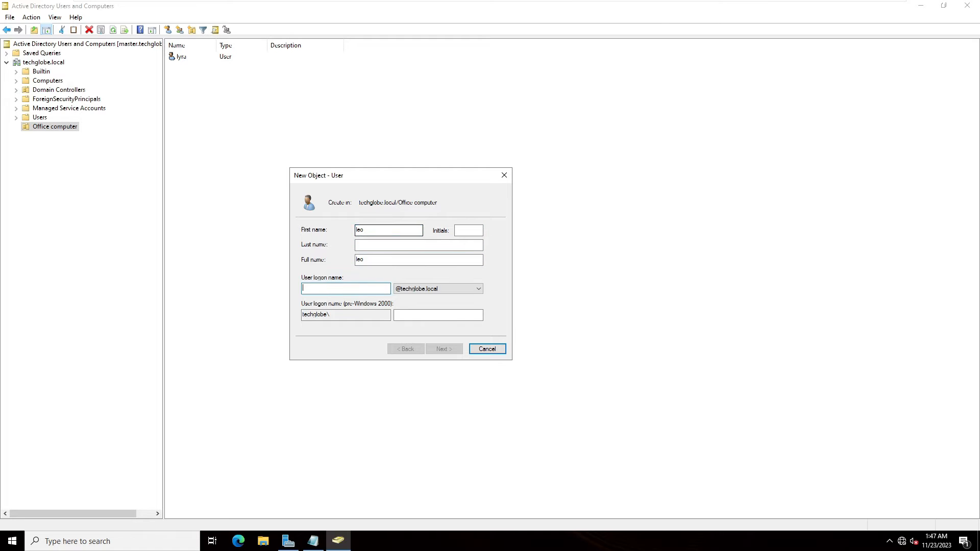
pyautogui.write('leo')
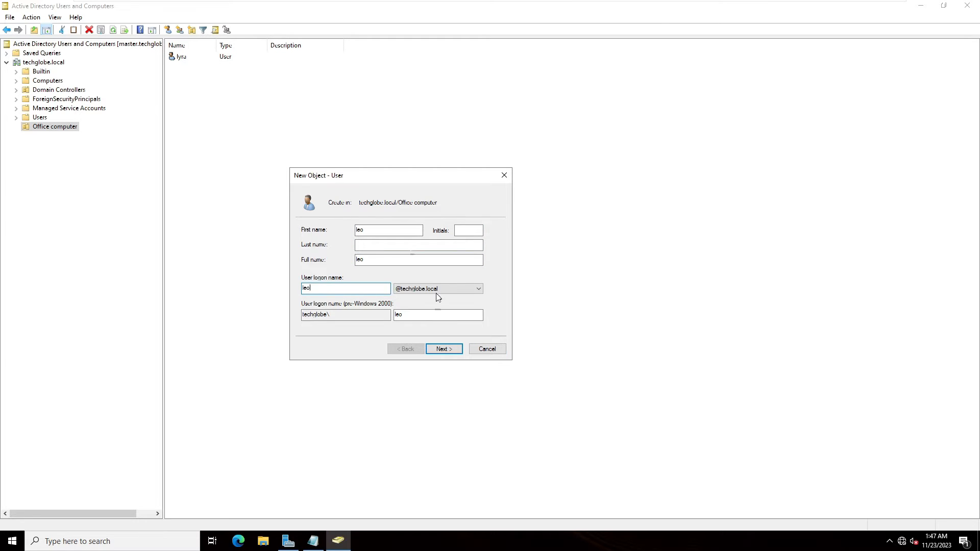
# Enter and confirm the password, then fix the conflicting password option checkboxes
pyautogui.click(444, 349)
pyautogui.write('•••••••••••')
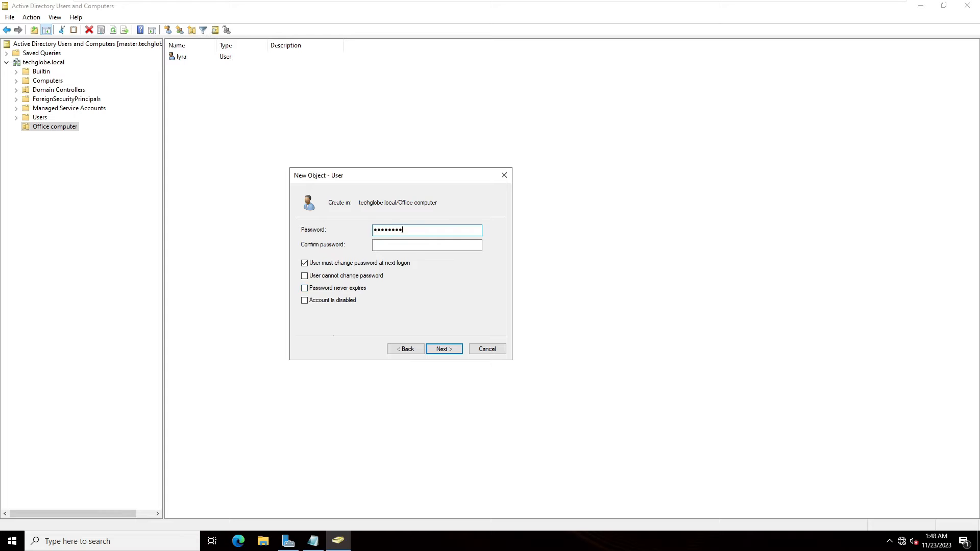
pyautogui.press('Tab')
pyautogui.write('•••••••••••')
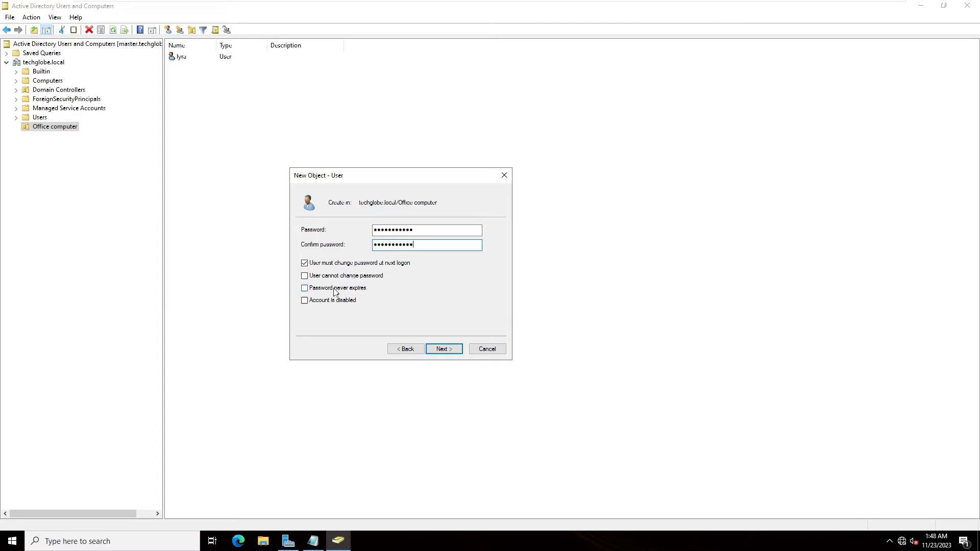
pyautogui.click(305, 276)
pyautogui.click(570, 307)
pyautogui.click(304, 264)
pyautogui.click(305, 275)
pyautogui.click(305, 288)
# Finish creating the second user and widen the Name column
pyautogui.click(436, 351)
pyautogui.click(436, 351)
pyautogui.click(359, 230)
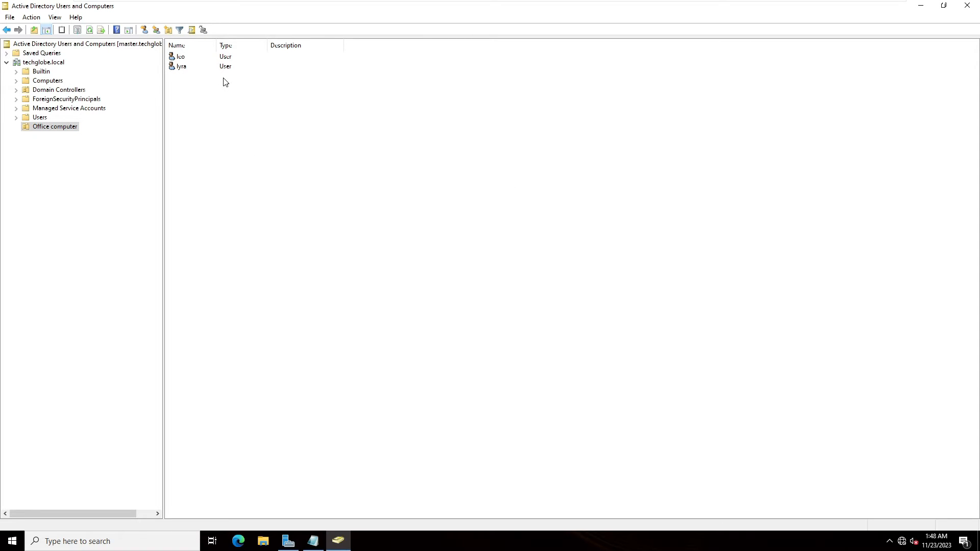
pyautogui.moveTo(217, 46); pyautogui.dragTo(312, 49)
# Create a Global Security group named 'sales' in the Office computer unit
pyautogui.rightClick(212, 118)
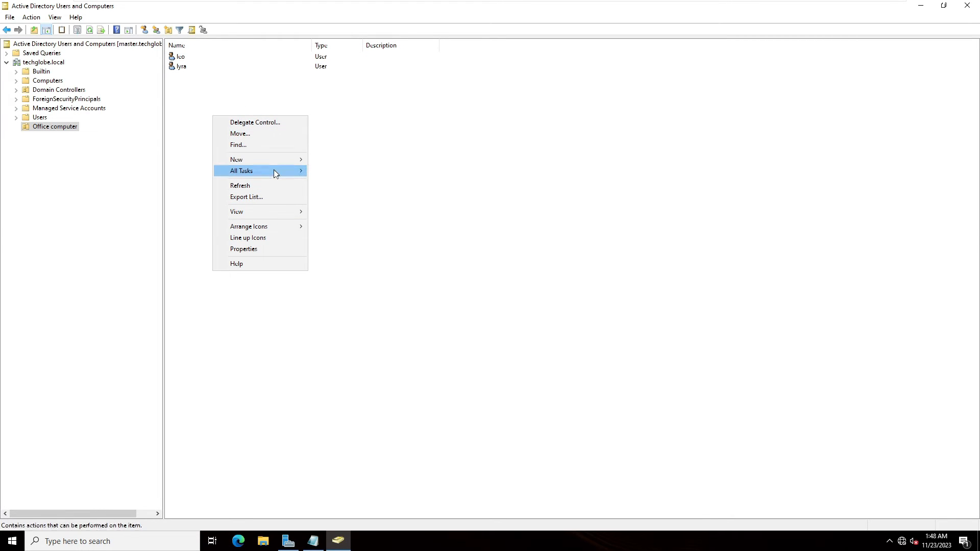
pyautogui.moveTo(258, 160)
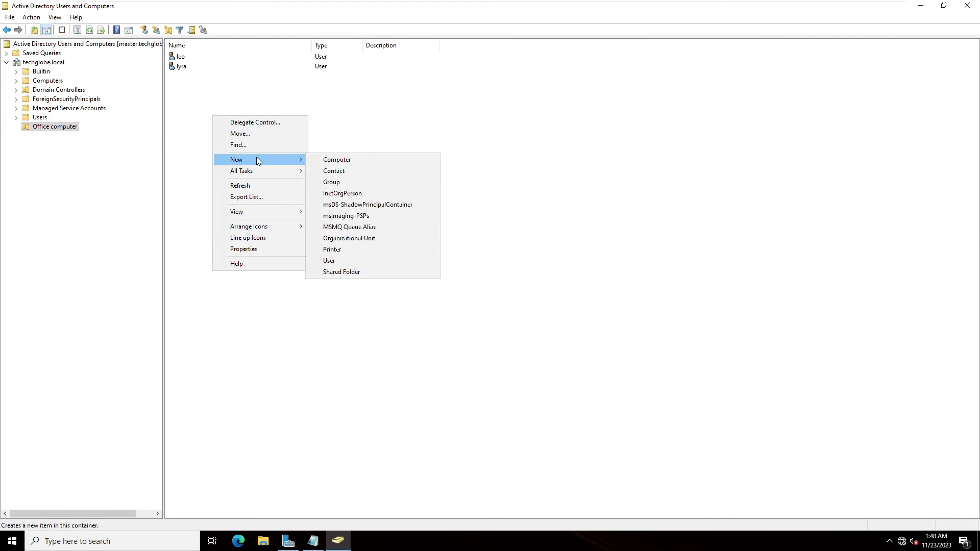
pyautogui.click(336, 181)
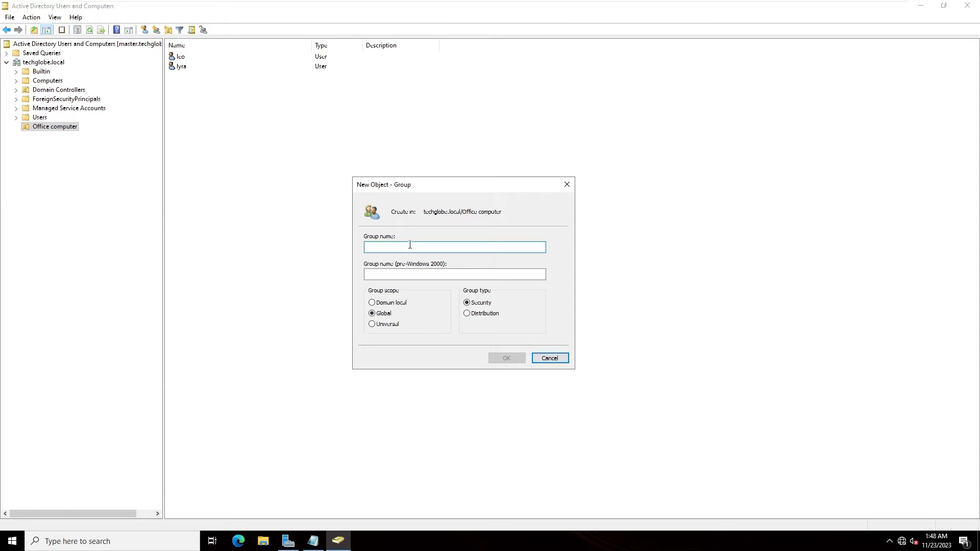
pyautogui.write('sales')
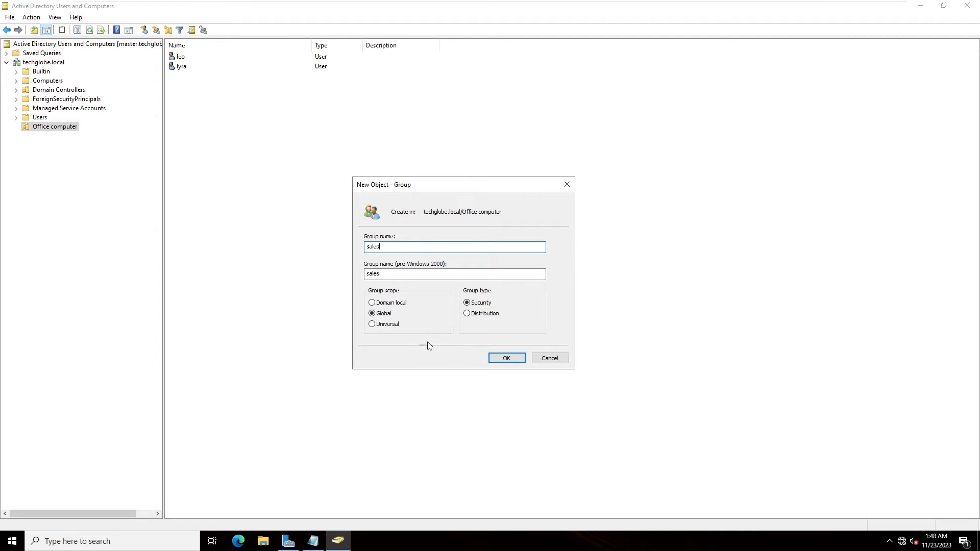
pyautogui.click(500, 358)
# Create a second group named 'marketing' in the Office computer unit
pyautogui.rightClick(264, 152)
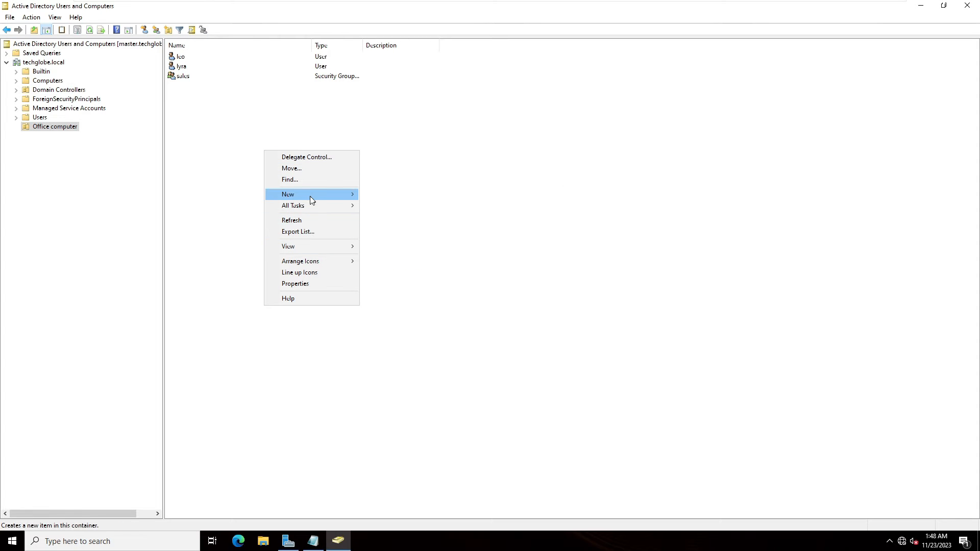
pyautogui.moveTo(309, 196)
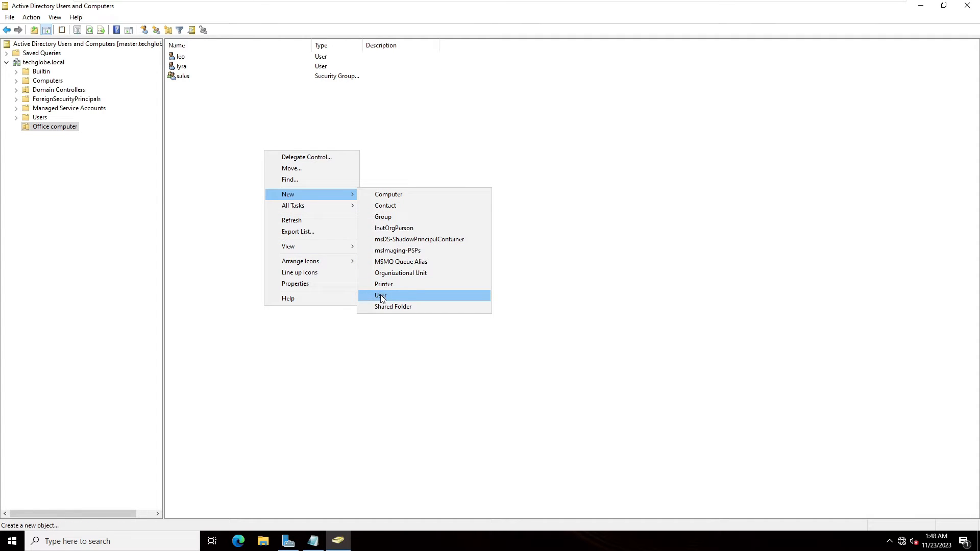
pyautogui.click(383, 217)
pyautogui.moveTo(90, 15); pyautogui.dragTo(357, 161)
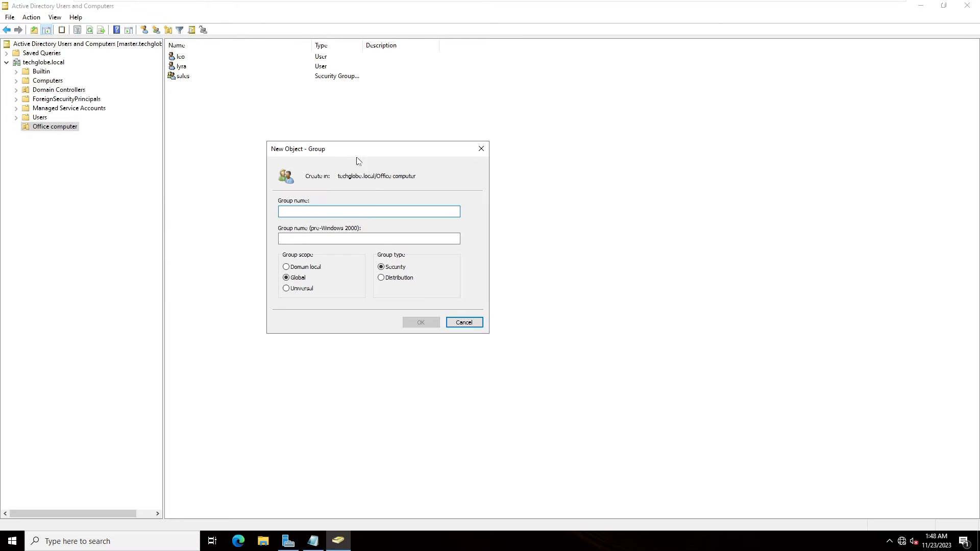
pyautogui.write('m')
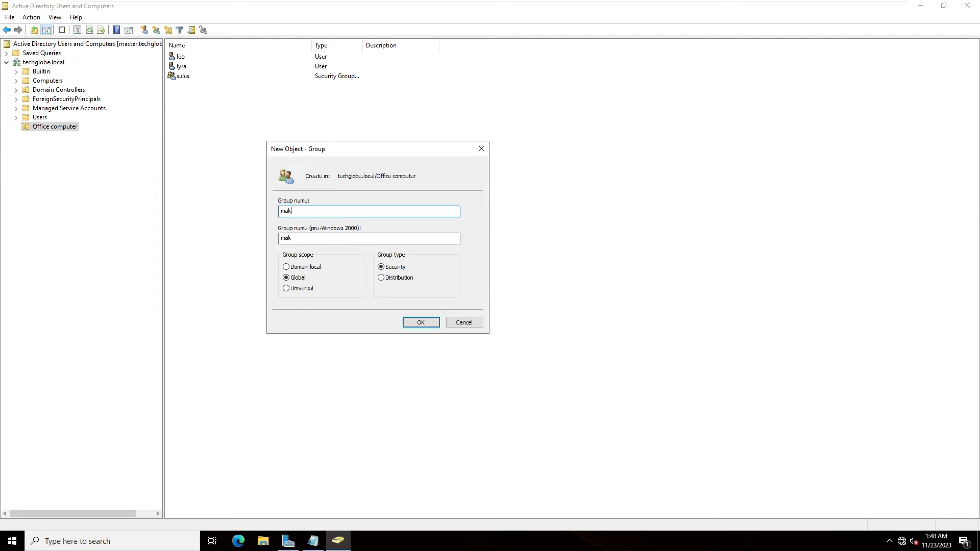
pyautogui.write('arketing')
pyautogui.click(411, 322)
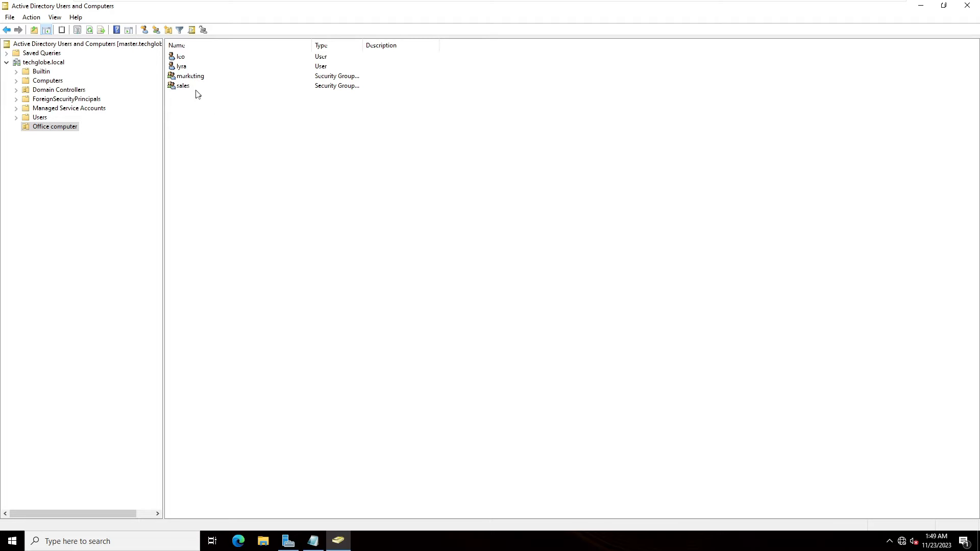
# Add the first user, resolved via Check Names, to marketing's members and apply
pyautogui.rightClick(179, 78)
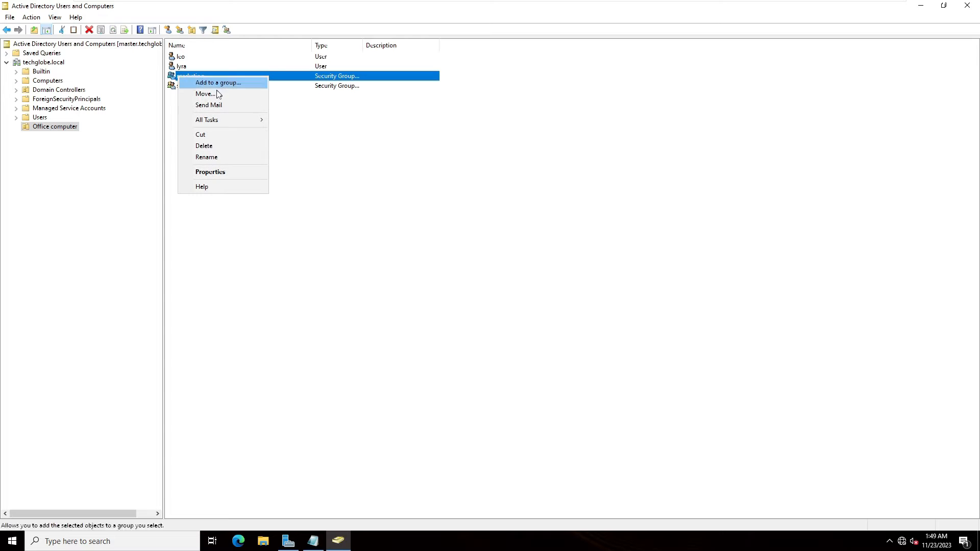
pyautogui.click(212, 172)
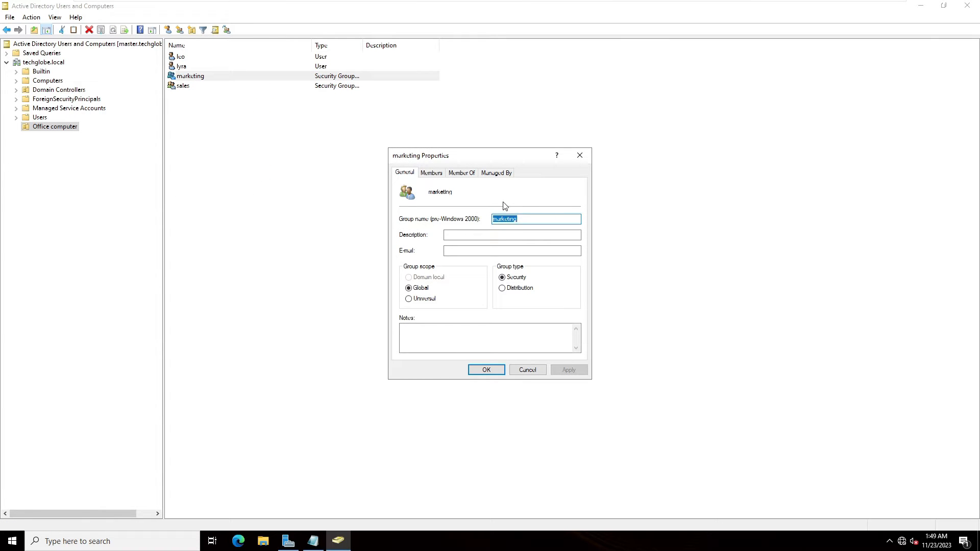
pyautogui.click(431, 174)
pyautogui.click(417, 340)
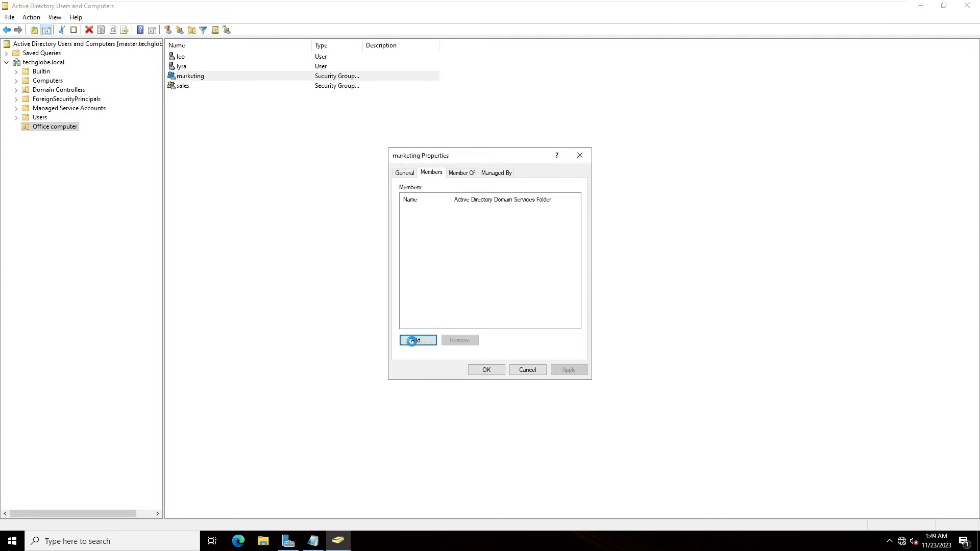
pyautogui.write('lyra')
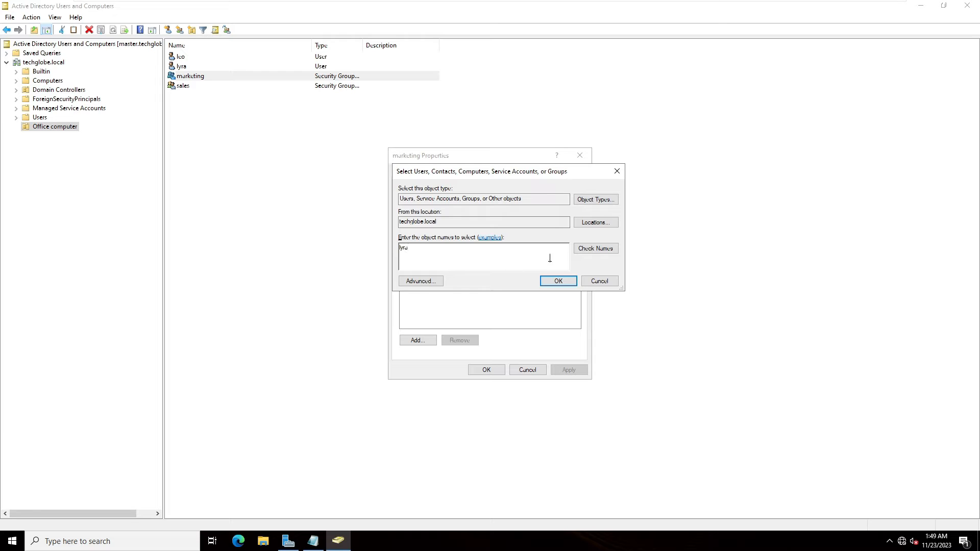
pyautogui.click(597, 251)
pyautogui.click(559, 281)
pyautogui.click(569, 371)
pyautogui.click(488, 372)
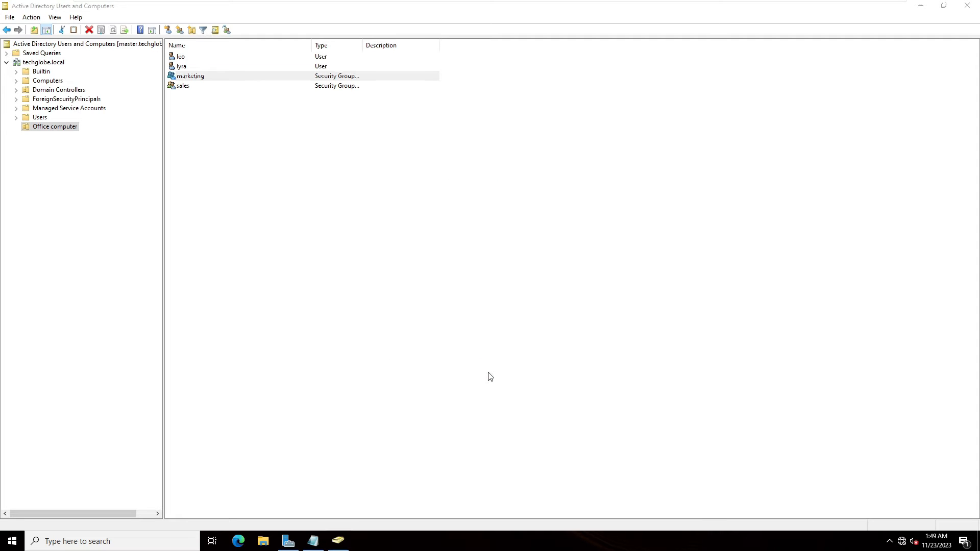
# Add the second user, resolved via Check Names, to the sales group's members and apply
pyautogui.rightClick(176, 87)
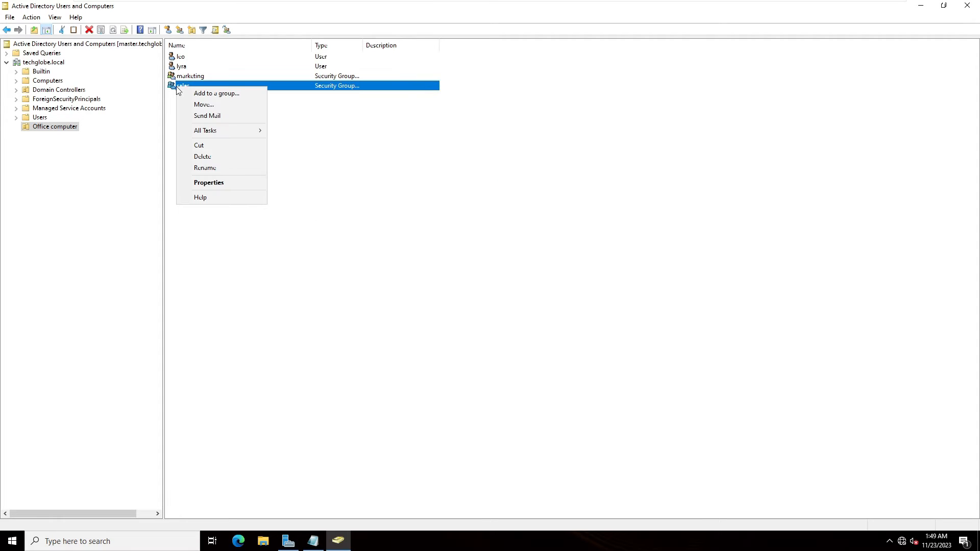
pyautogui.click(209, 183)
pyautogui.click(432, 173)
pyautogui.click(414, 341)
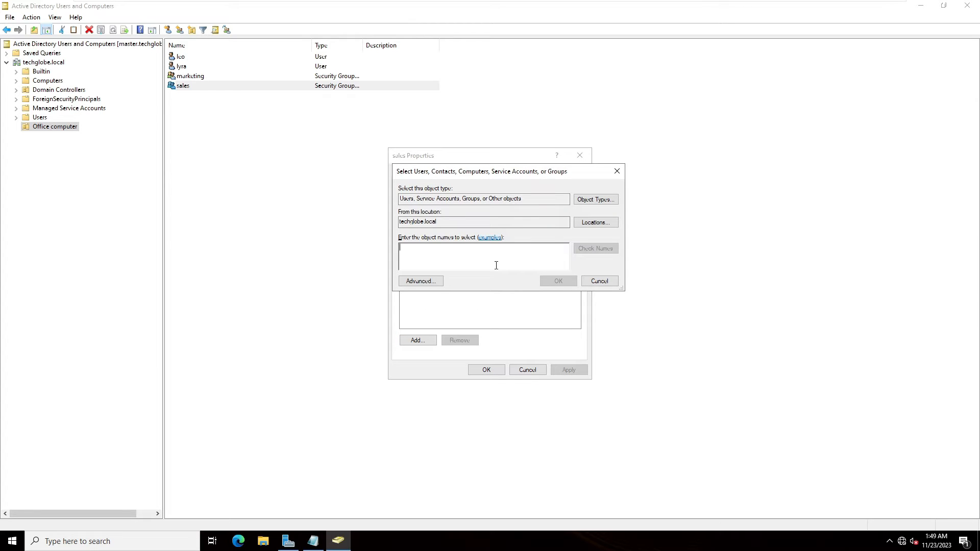
pyautogui.write('leo')
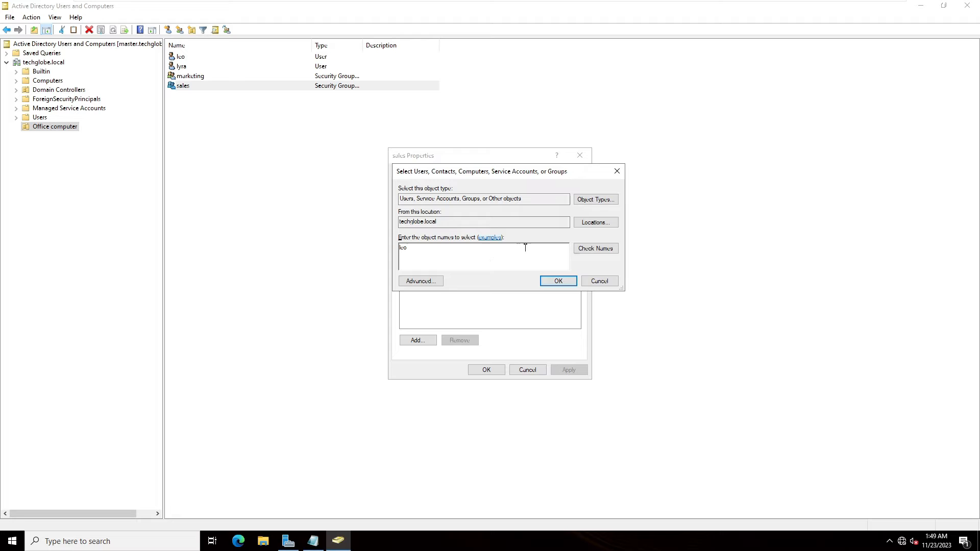
pyautogui.click(584, 248)
pyautogui.click(559, 283)
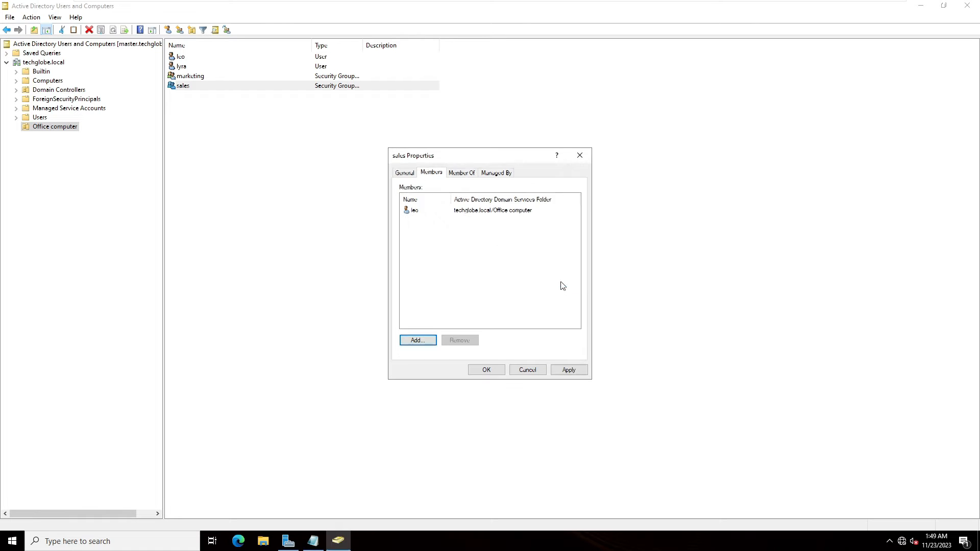
pyautogui.click(569, 369)
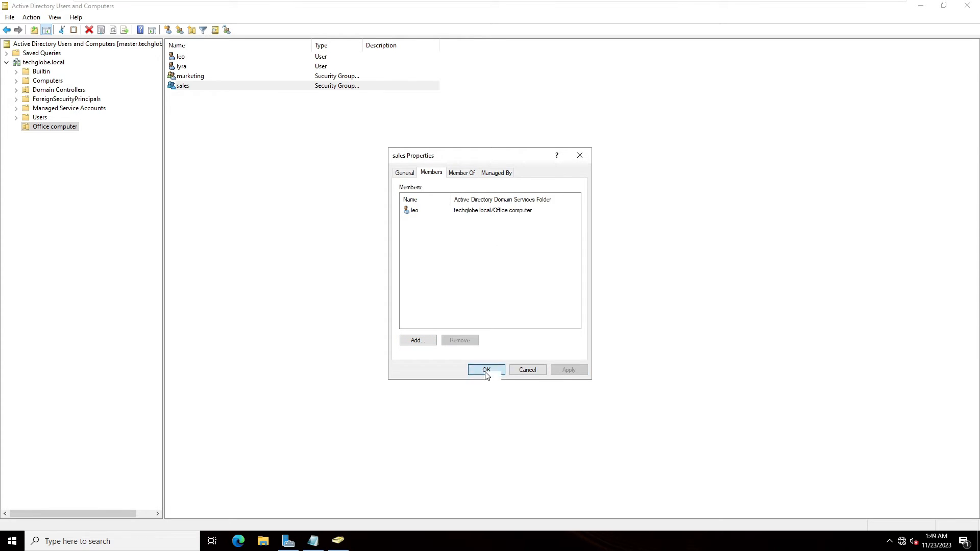
pyautogui.click(486, 370)
# Check marketing's Members list, then switch to the Windows 10 virtual machine
pyautogui.click(265, 109)
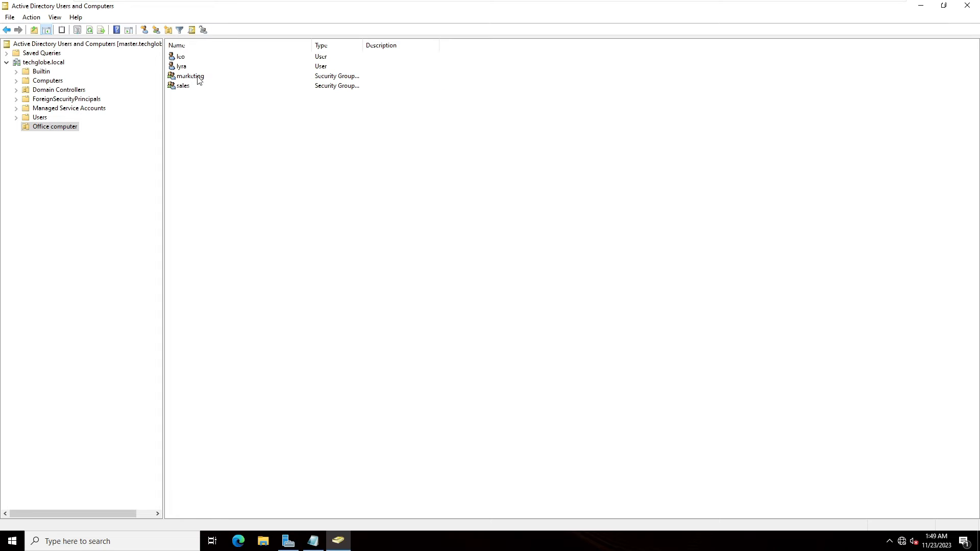
pyautogui.doubleClick(186, 77)
pyautogui.click(431, 173)
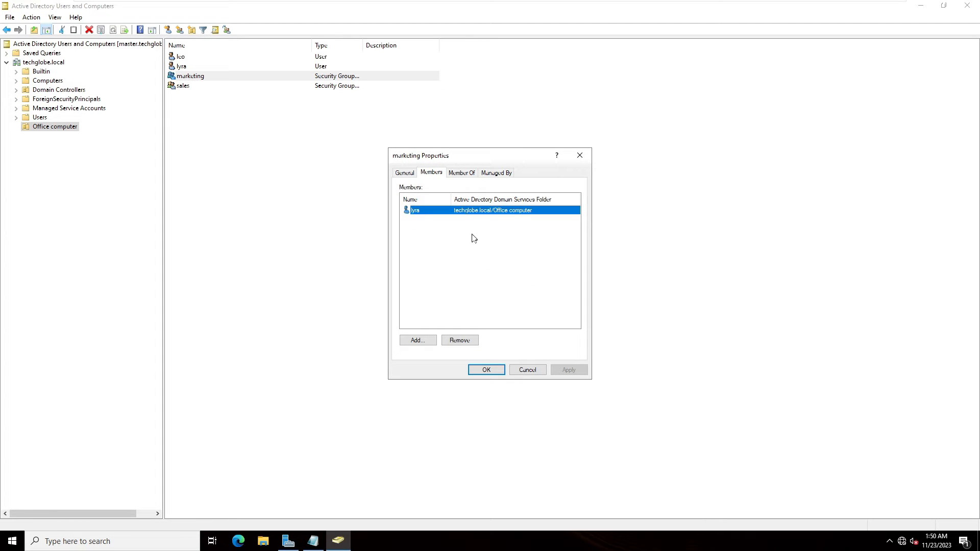
pyautogui.click(580, 155)
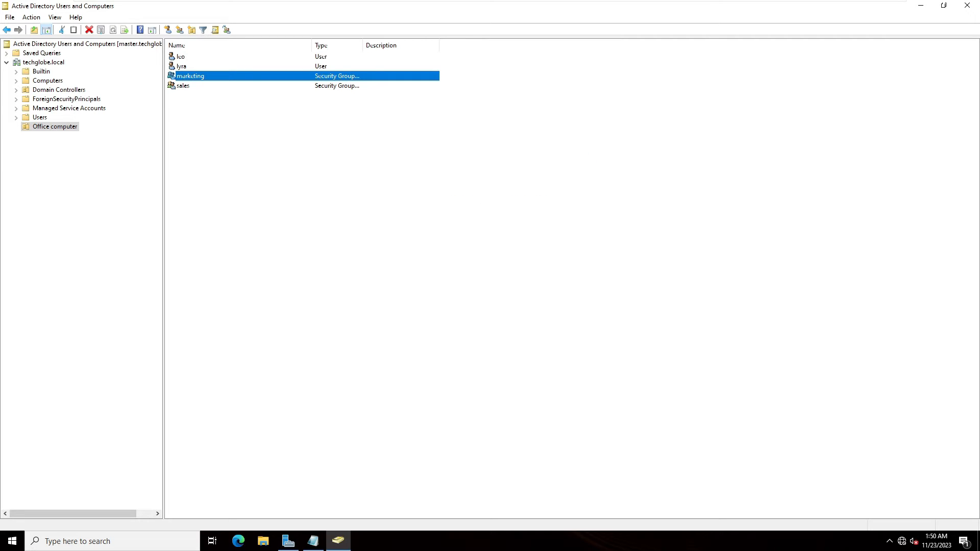
pyautogui.click(610, 7)
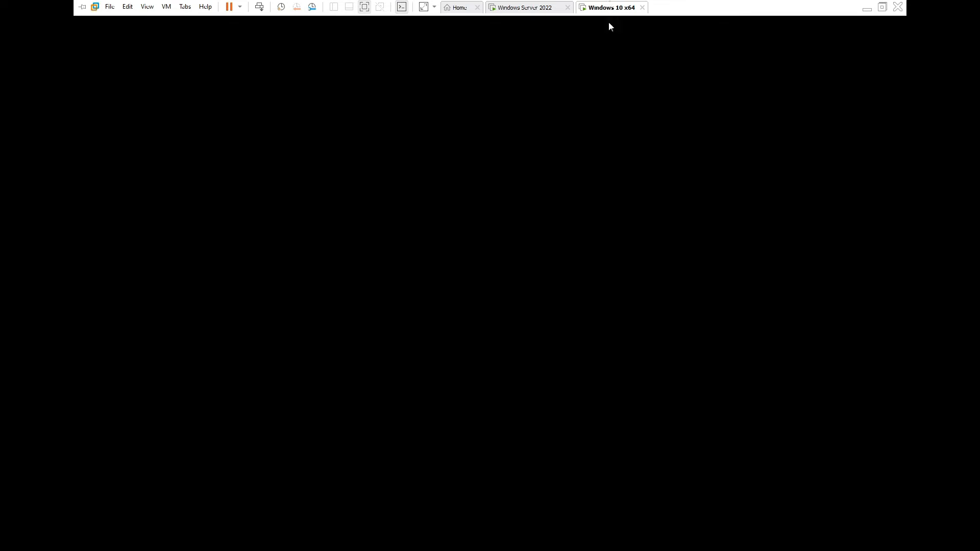
# On the Windows 10 VM, open This PC's properties and start Rename this PC
pyautogui.click(592, 127)
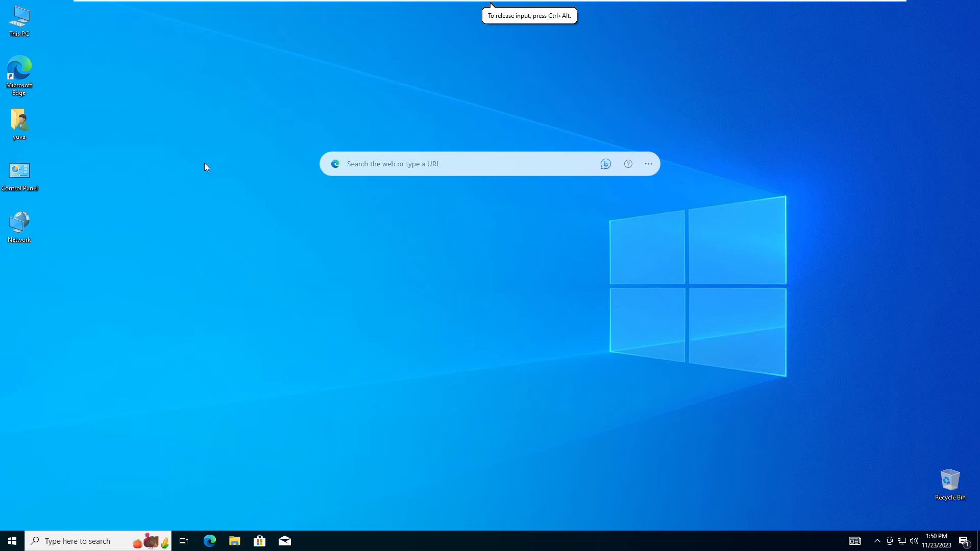
pyautogui.rightClick(30, 20)
pyautogui.click(47, 140)
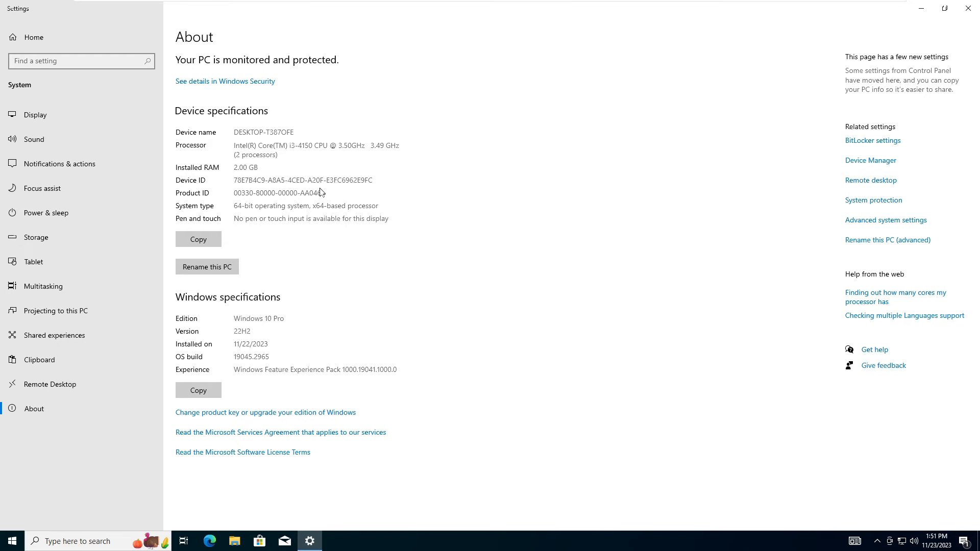
pyautogui.click(221, 270)
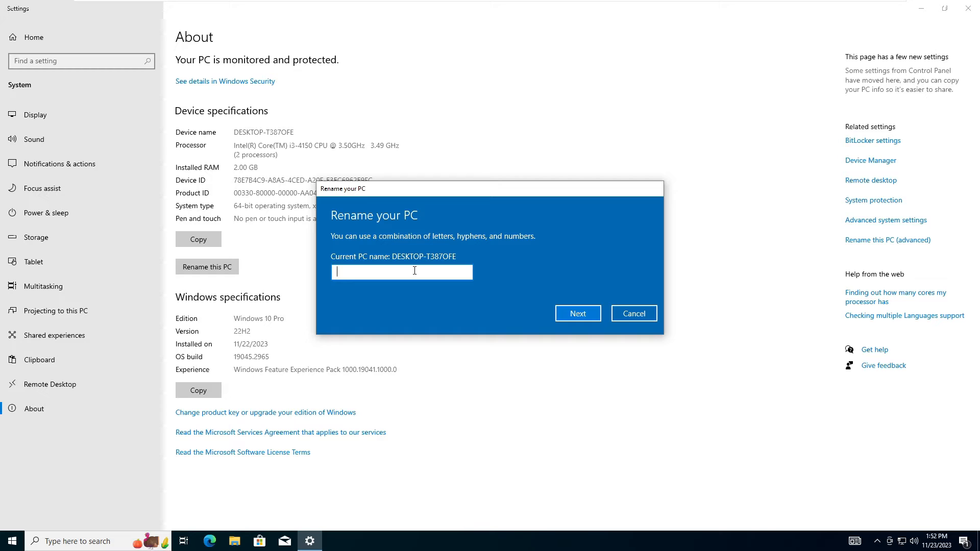
# Enter client1 as the new PC name and restart now to apply it
pyautogui.write('client1')
pyautogui.click(574, 316)
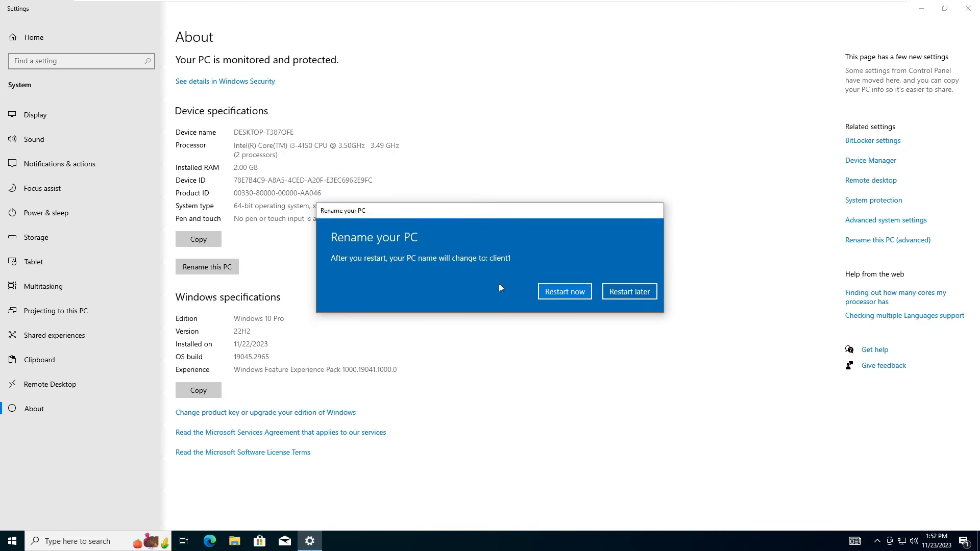
pyautogui.click(559, 293)
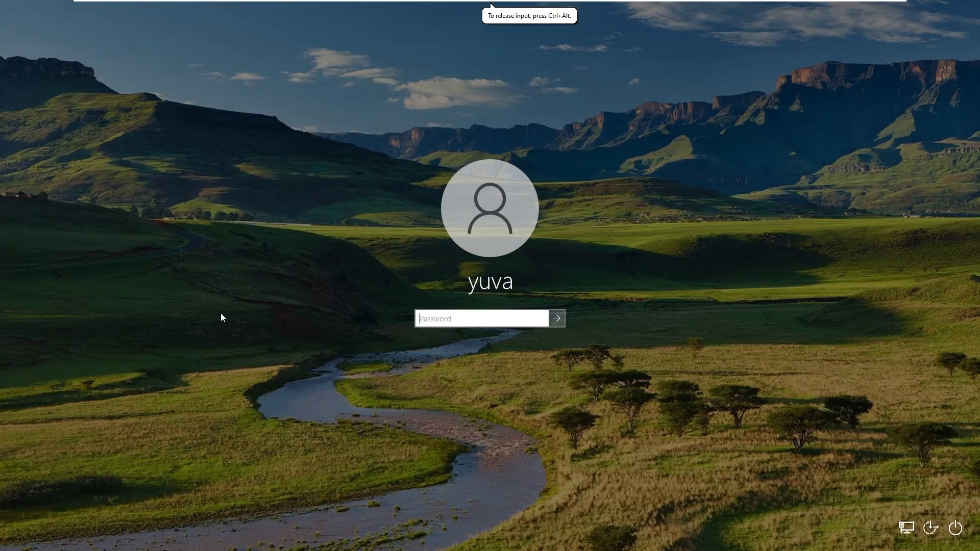
# Sign back in with the password and open This PC's Properties to view the About page showing client1
pyautogui.write('********')
pyautogui.press('Return')
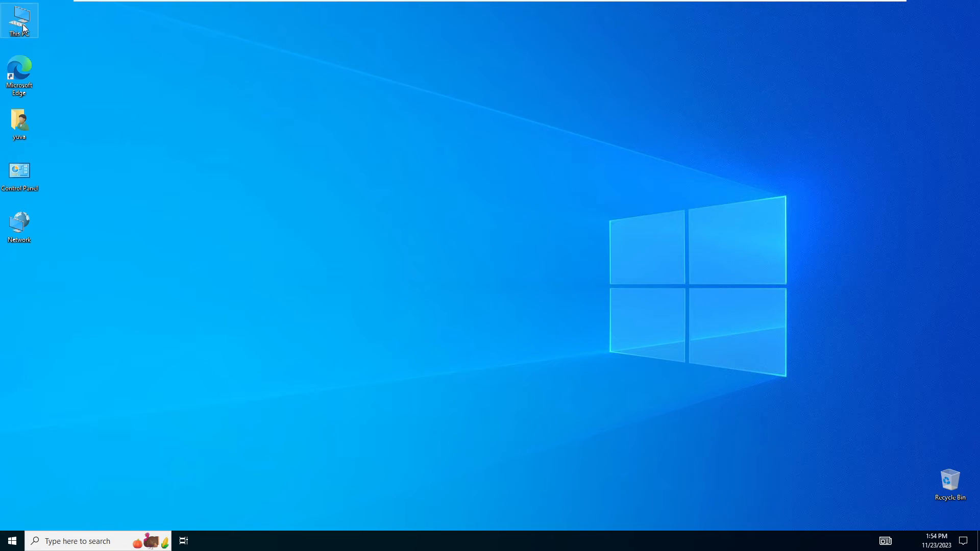
pyautogui.hotkey('shift', 'F10')
pyautogui.click(61, 138)
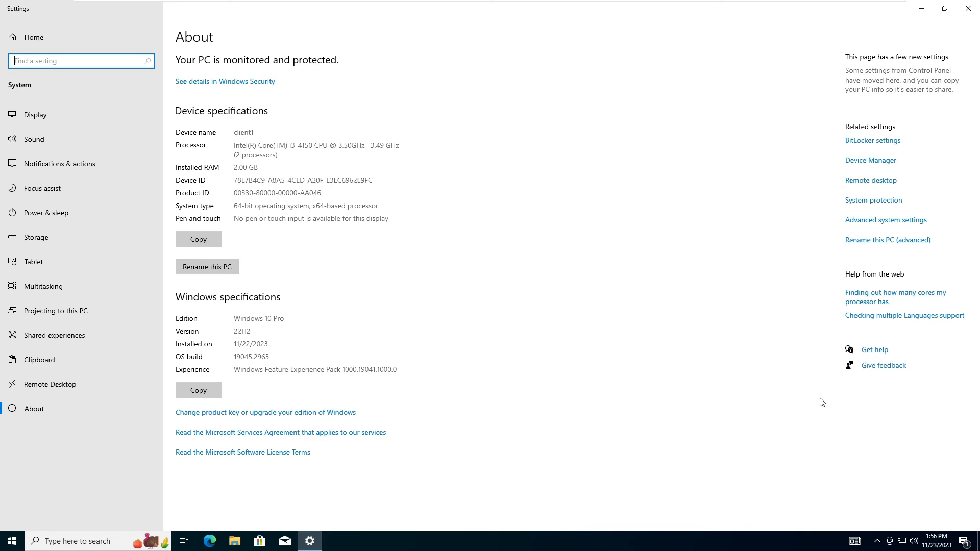
# Open Ethernet0's IPv4 properties from adapter options and select Use the following IP address
pyautogui.rightClick(899, 546)
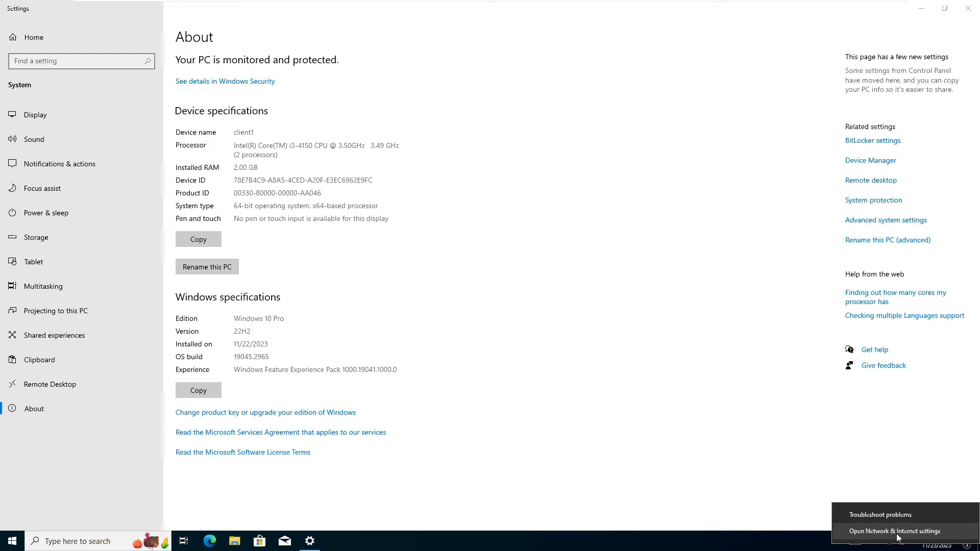
pyautogui.click(924, 532)
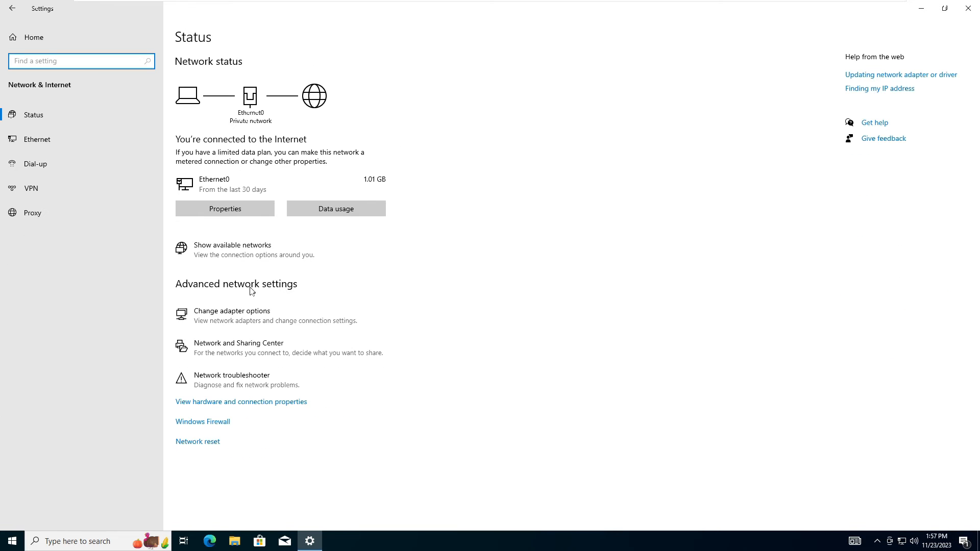
pyautogui.click(233, 318)
pyautogui.rightClick(233, 175)
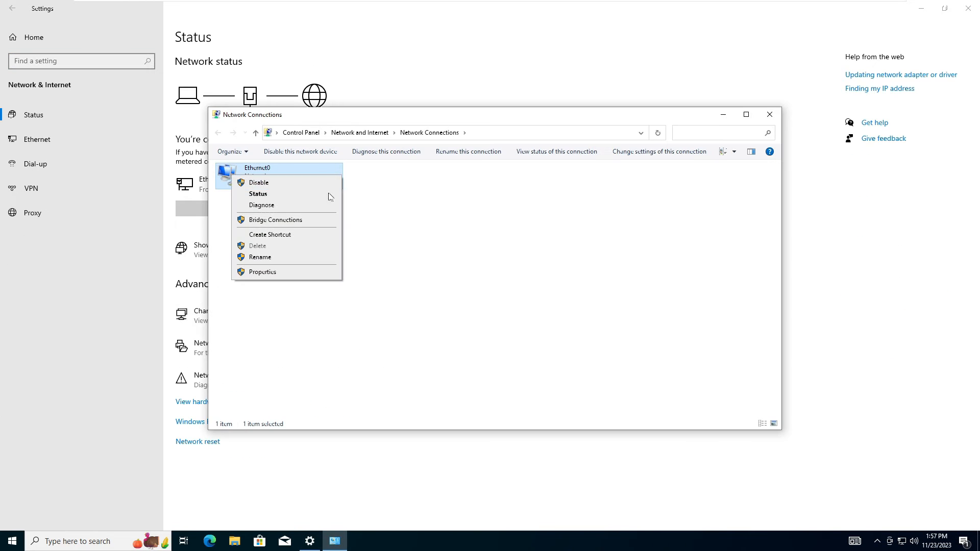
pyautogui.click(263, 273)
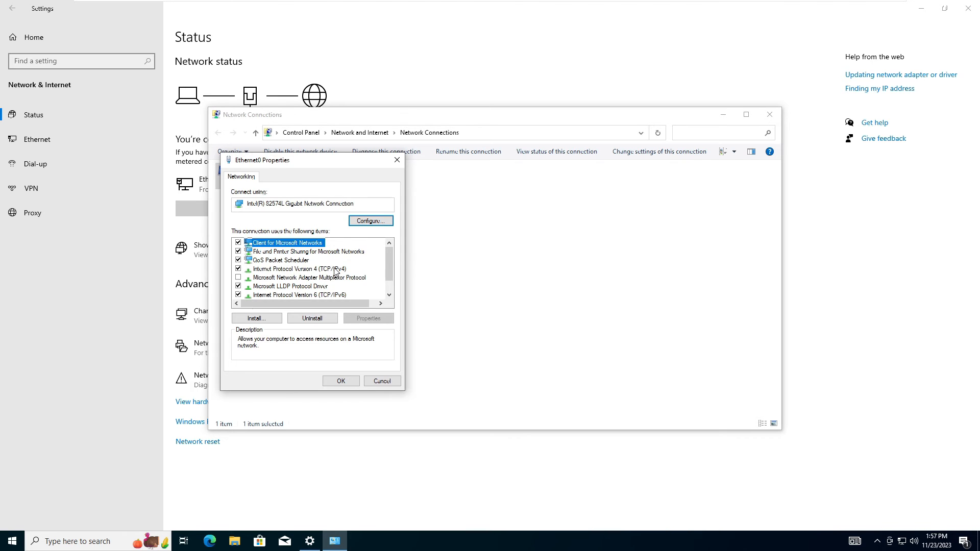
pyautogui.doubleClick(336, 270)
pyautogui.click(259, 274)
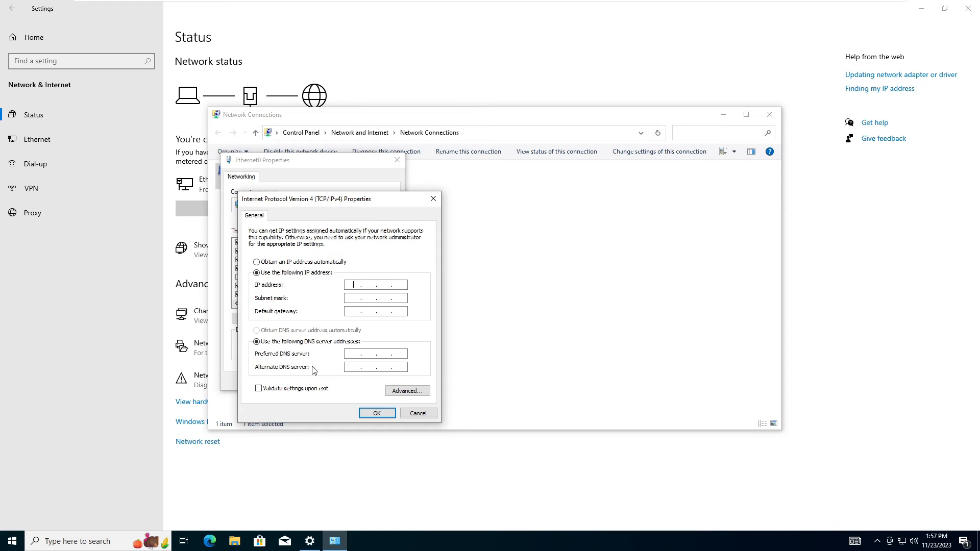
pyautogui.press('super+r')
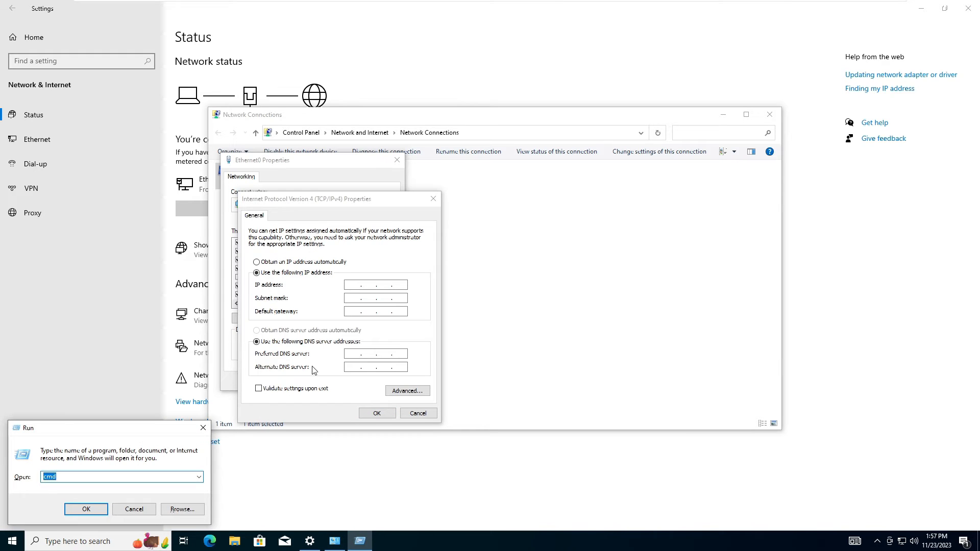
# Launch cmd, run ipconfig to check Ethernet0's address, and enter ping 192.168.60.140
pyautogui.write('cmd')
pyautogui.press('Return')
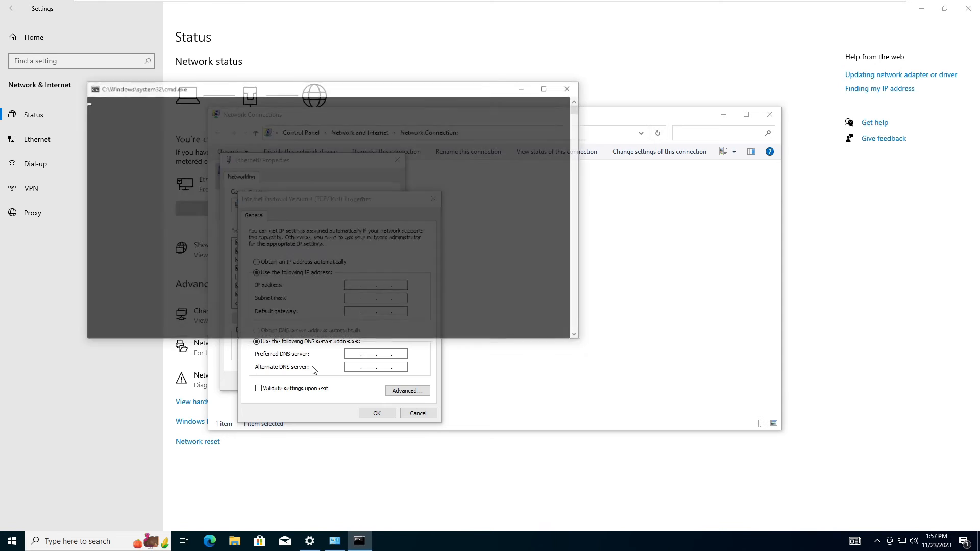
pyautogui.moveTo(308, 92); pyautogui.dragTo(647, 136)
pyautogui.click(608, 194)
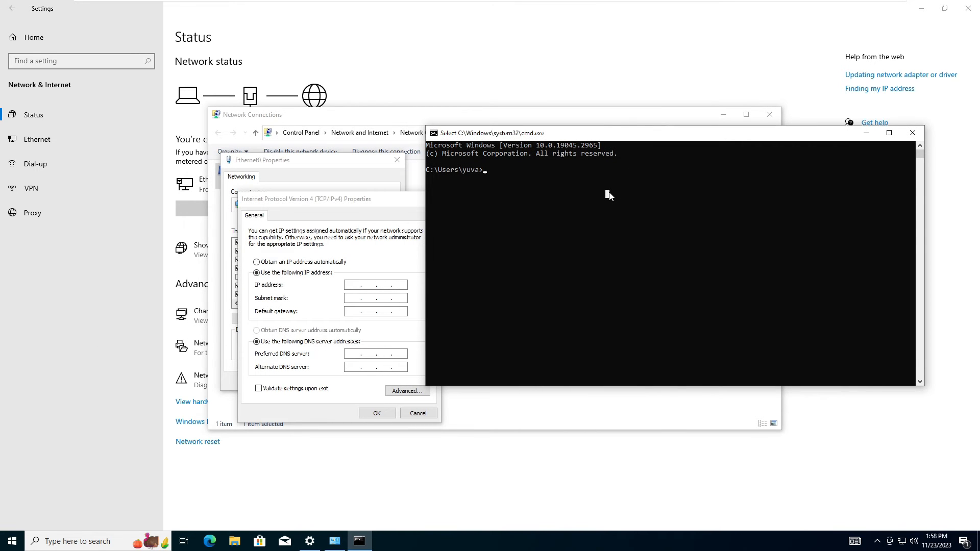
pyautogui.write('ip')
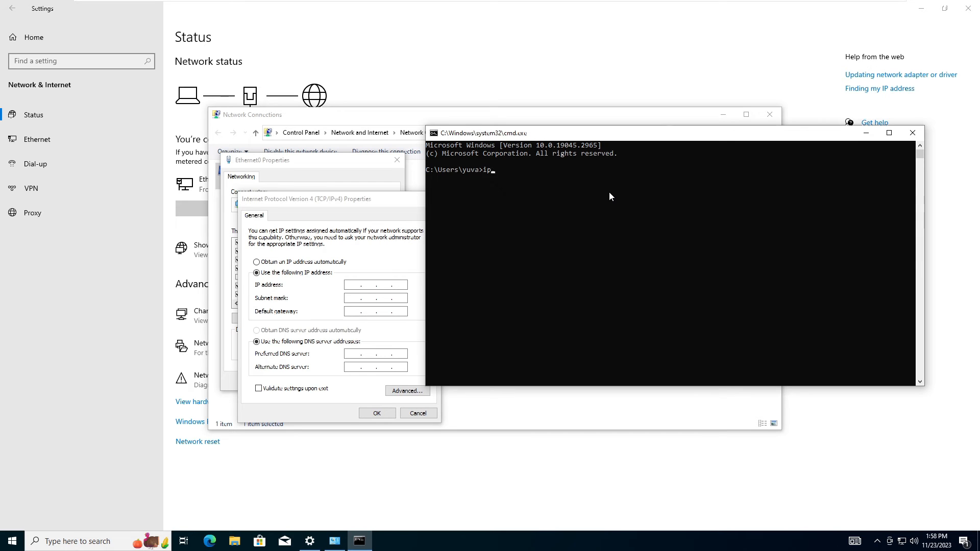
pyautogui.write('config')
pyautogui.press('Return')
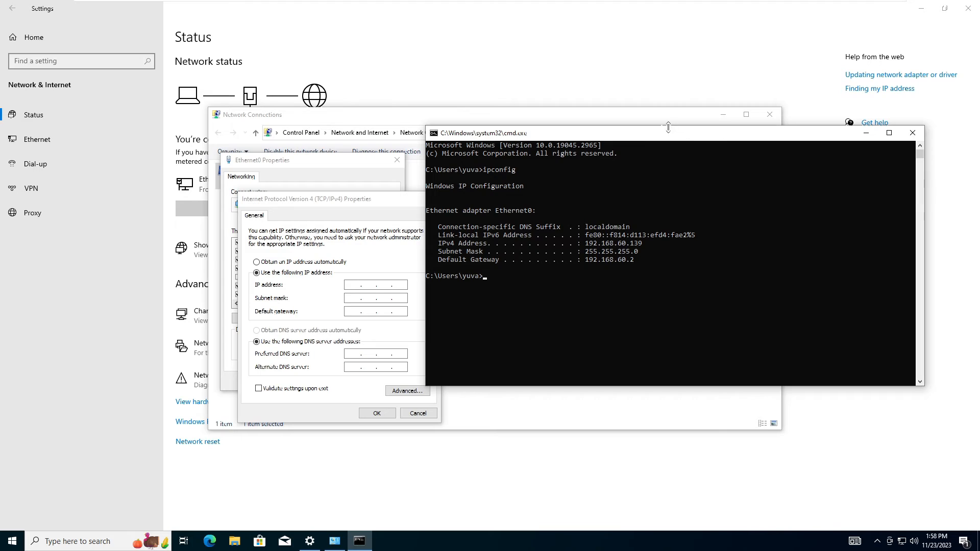
pyautogui.moveTo(634, 134); pyautogui.dragTo(687, 86)
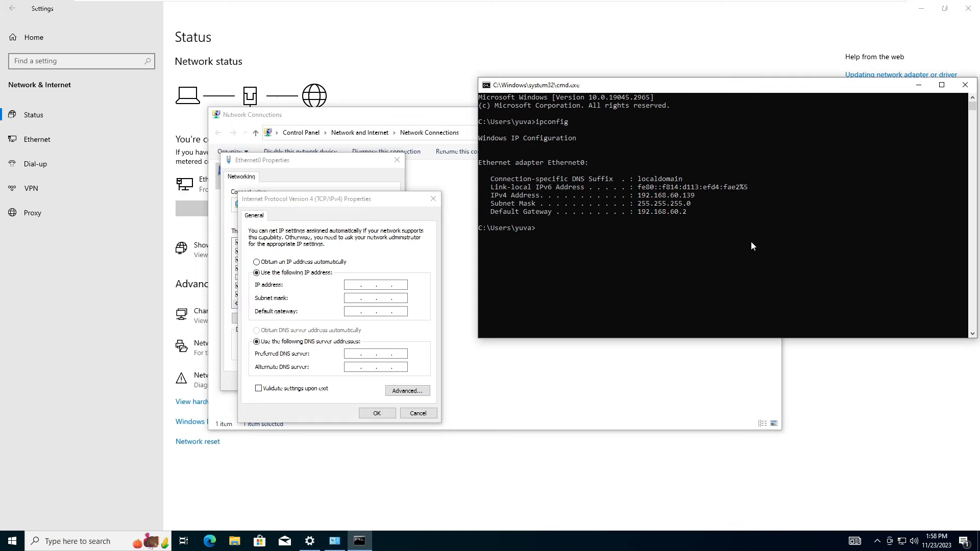
pyautogui.write('ping 192.168.60.140')
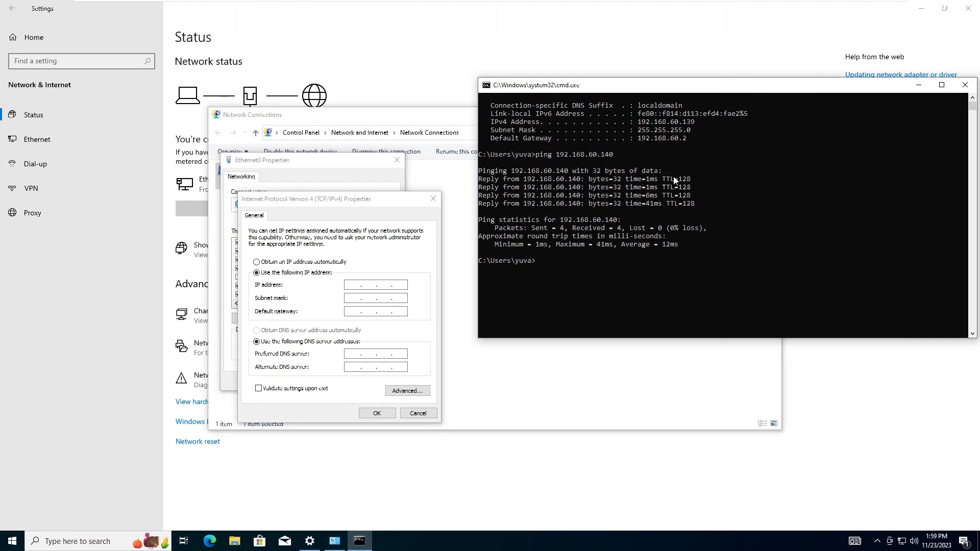
# Enter IP 192.168.60.139, mask 255.255.255.0, gateway 192.168.60.2, DNS 192.168.60.140, and save the adapter settings
pyautogui.click(388, 278)
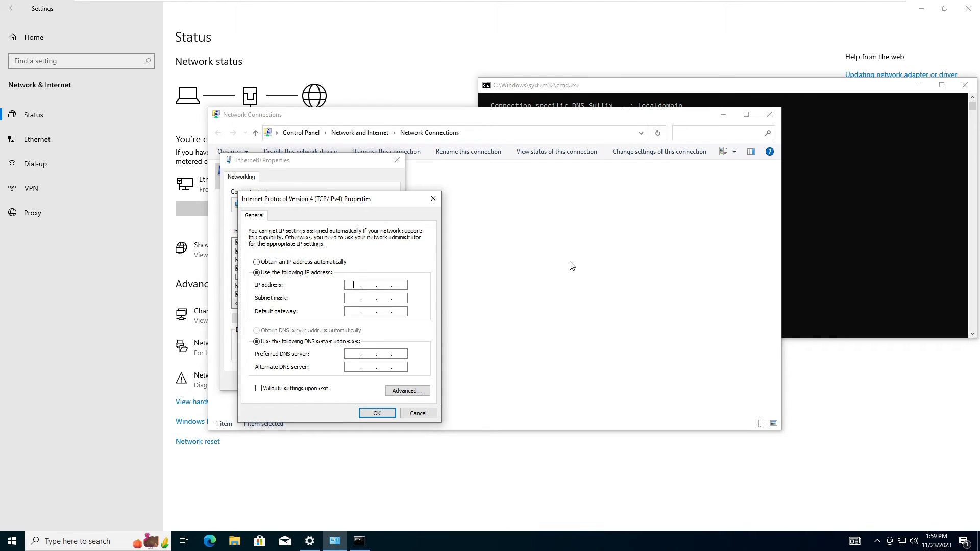
pyautogui.write('192 . 168 . 60 . 139')
pyautogui.press('Tab')
pyautogui.write('192')
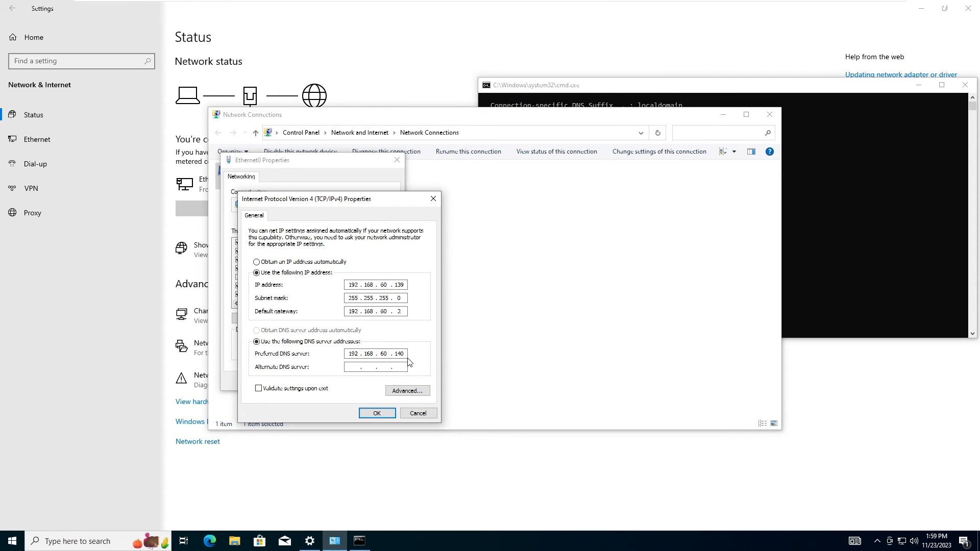
pyautogui.click(376, 413)
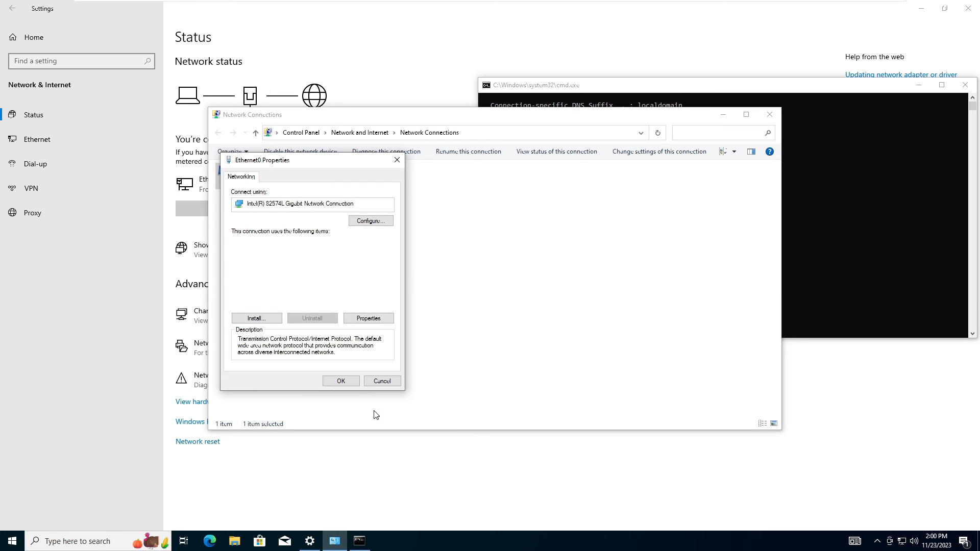
pyautogui.click(342, 381)
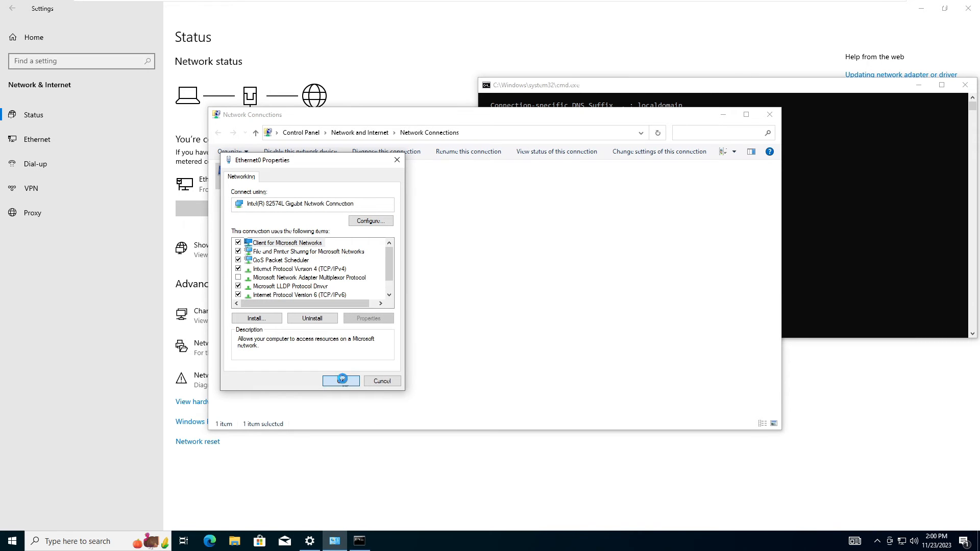
pyautogui.click(770, 114)
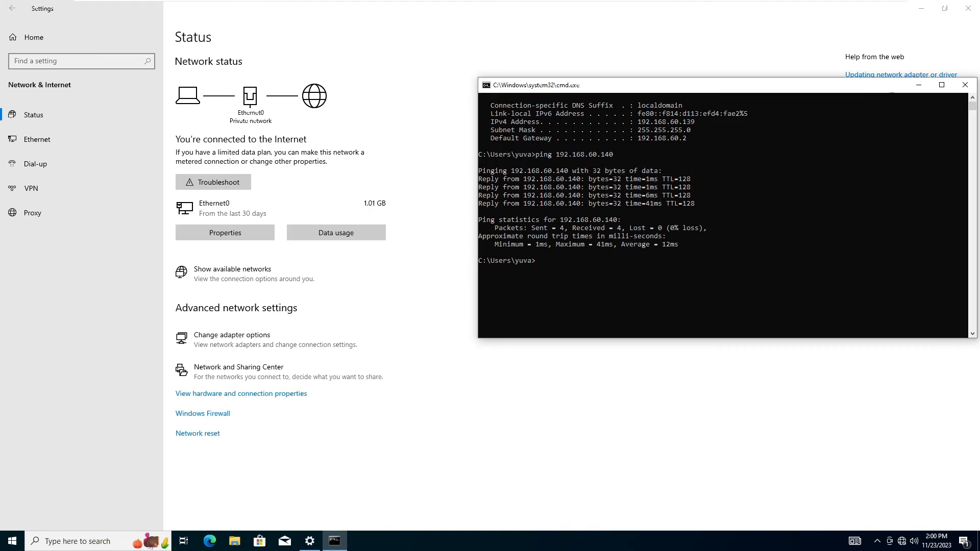
pyautogui.moveTo(868, 84); pyautogui.dragTo(808, 162)
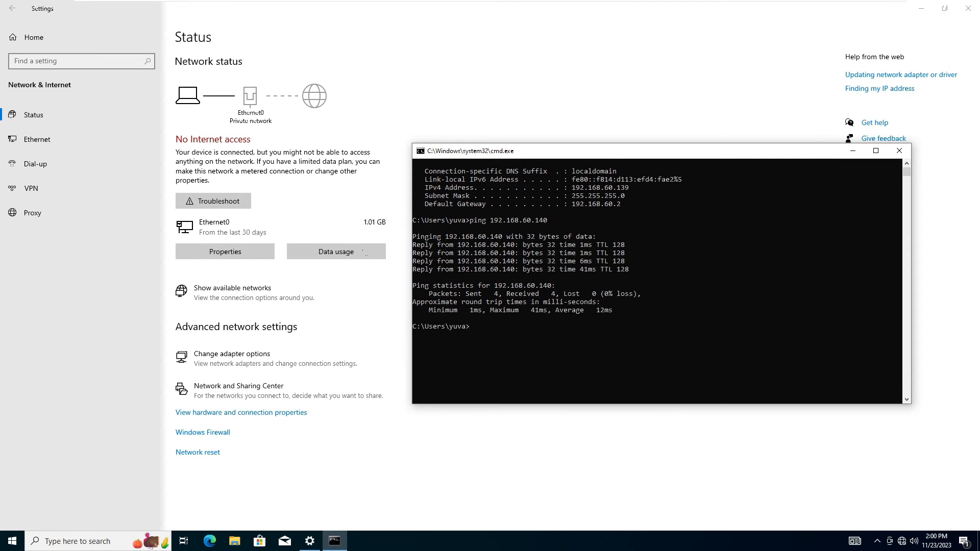
# Rerun the ping to 192.168.60.140 in cmd, then minimize Settings to show the desktop
pyautogui.click(623, 327)
pyautogui.press('Up')
pyautogui.press('Return')
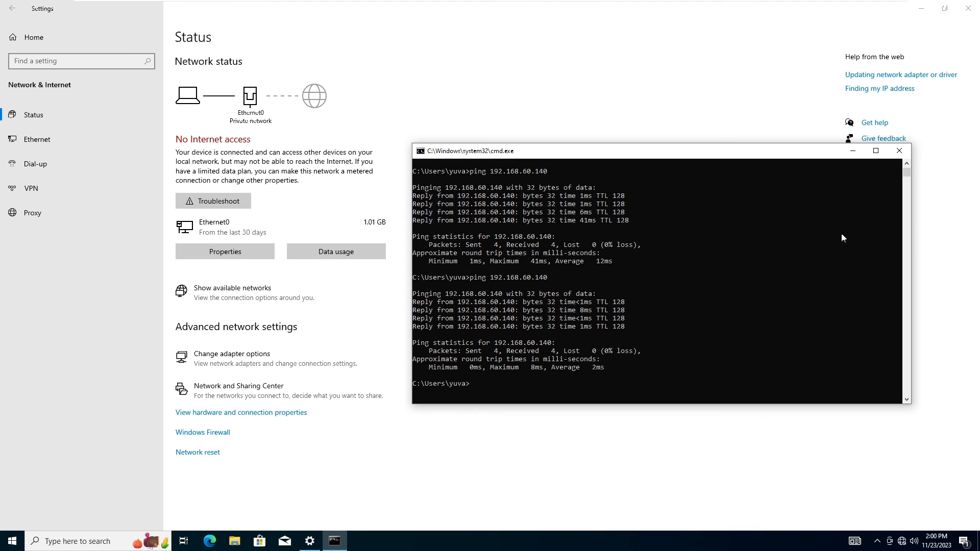
pyautogui.click(717, 107)
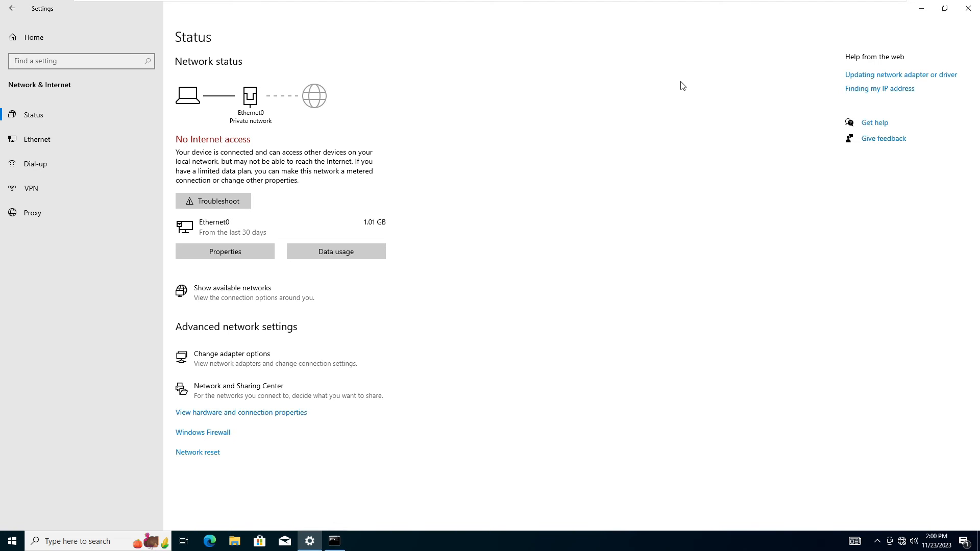
pyautogui.click(923, 11)
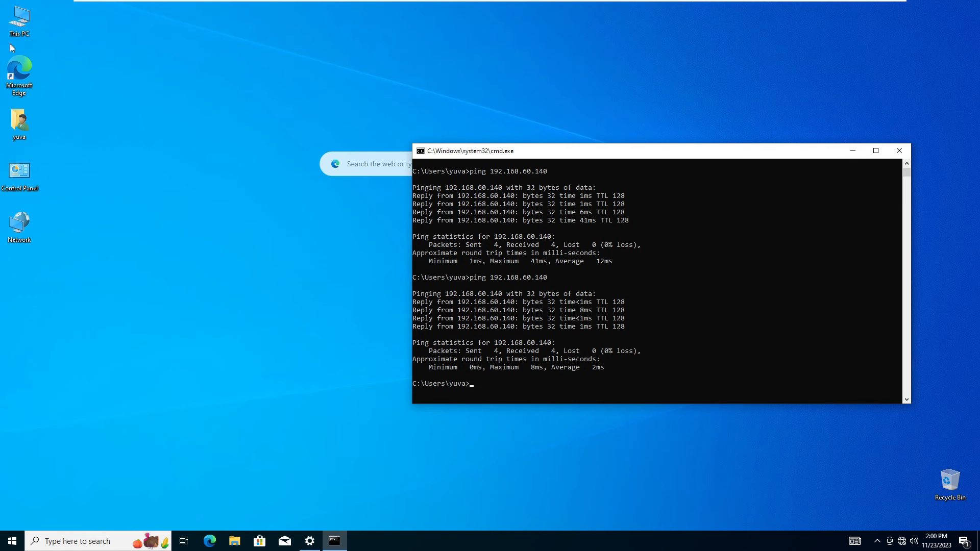
# Open System Properties' computer name settings and set client1 to join the techglobe.local domain
pyautogui.rightClick(23, 22)
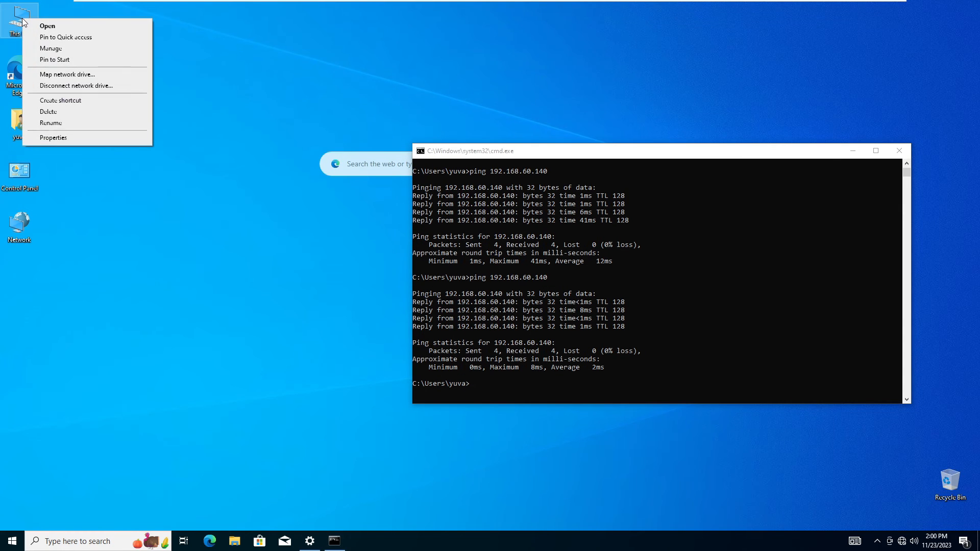
pyautogui.click(55, 136)
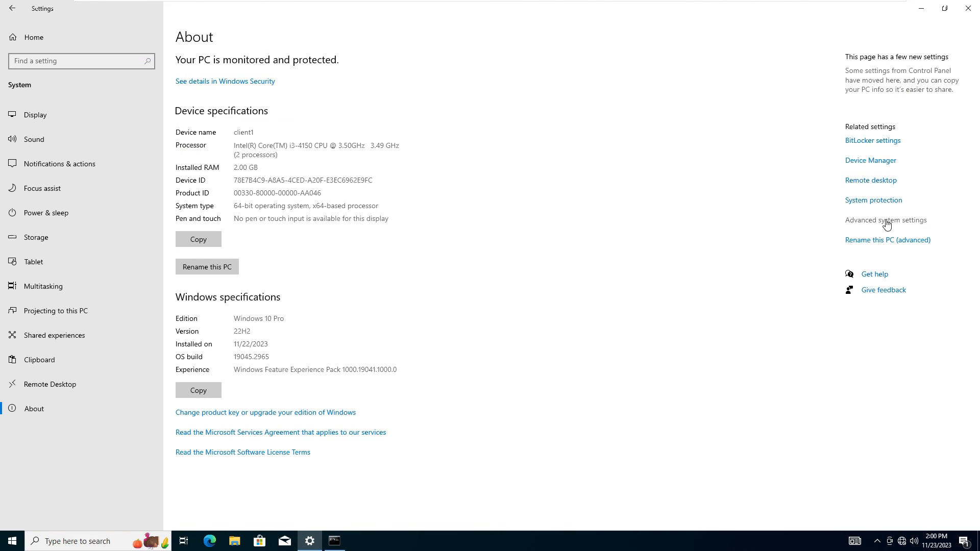
pyautogui.click(886, 222)
pyautogui.click(128, 120)
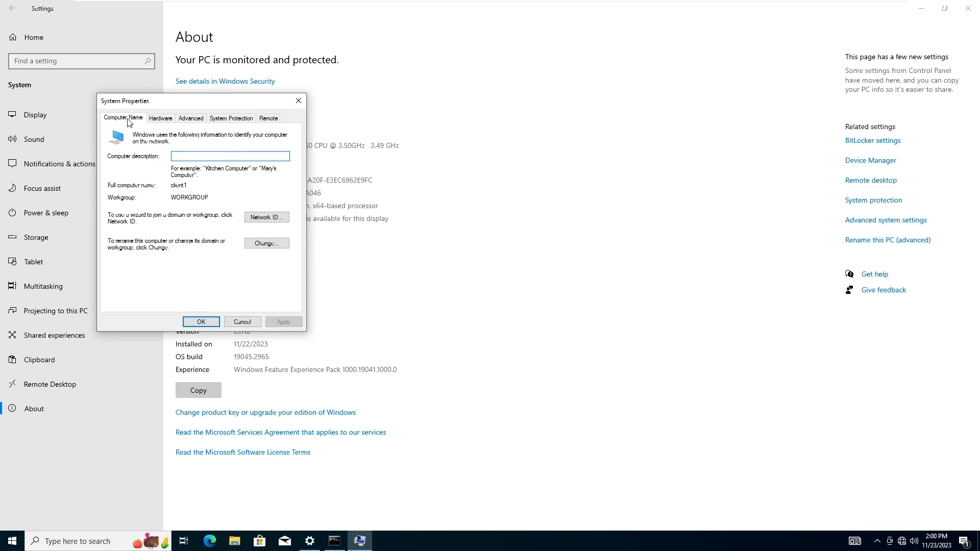
pyautogui.click(267, 244)
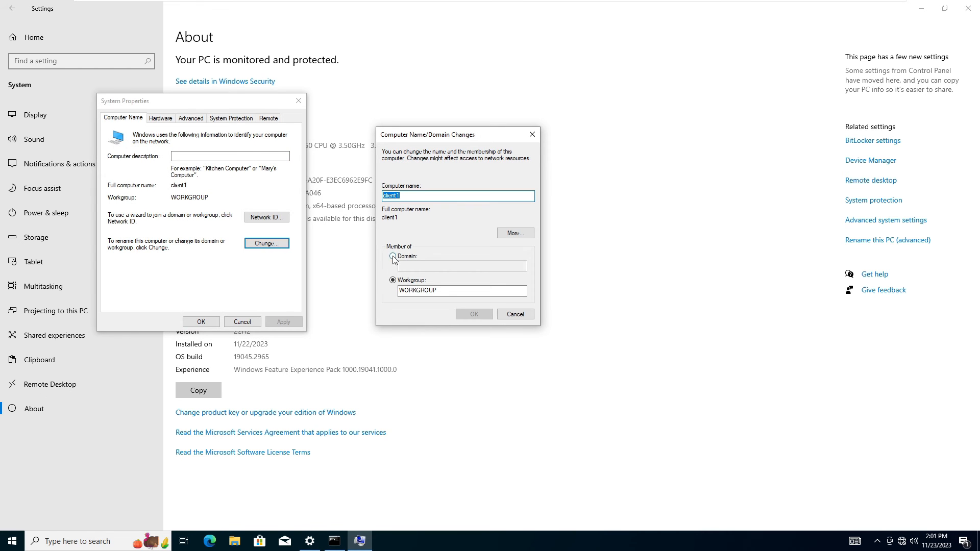
pyautogui.click(393, 257)
pyautogui.click(425, 266)
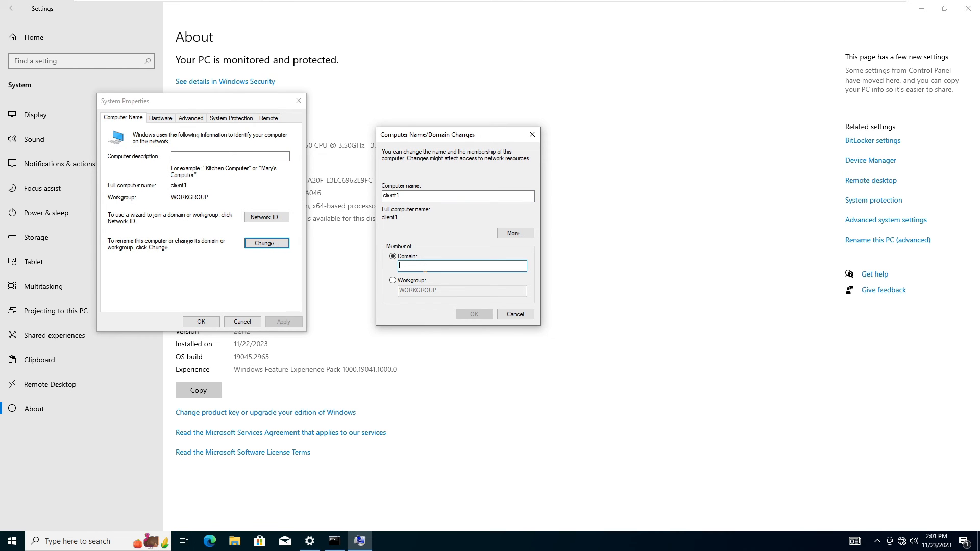
pyautogui.write('techglobe.local')
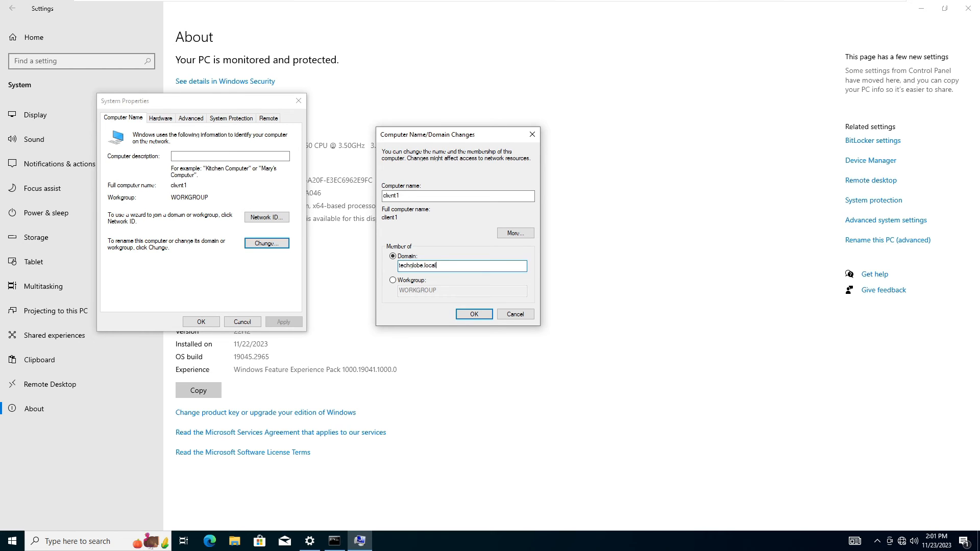
pyautogui.click(470, 315)
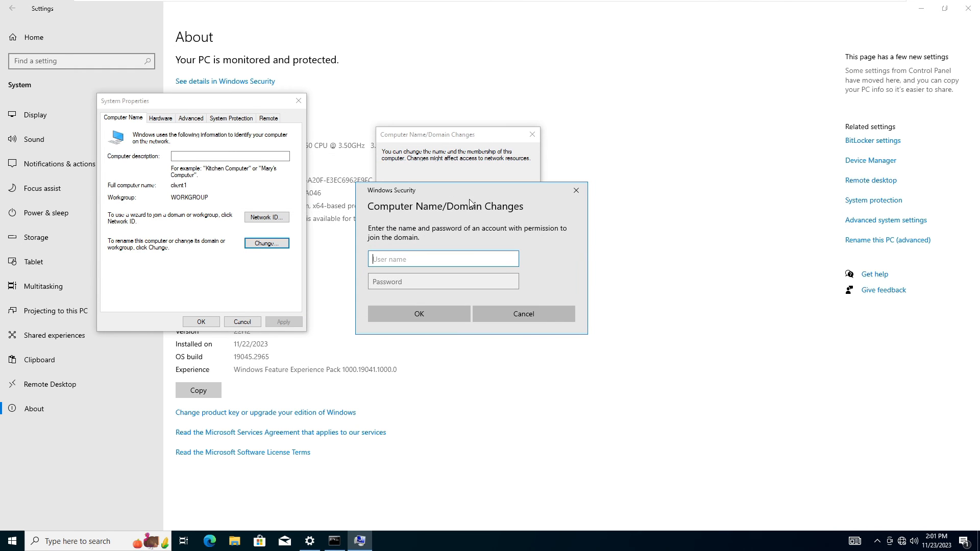
# Enter the domain administrator user name and password to authorize the join
pyautogui.moveTo(445, 190); pyautogui.dragTo(482, 164)
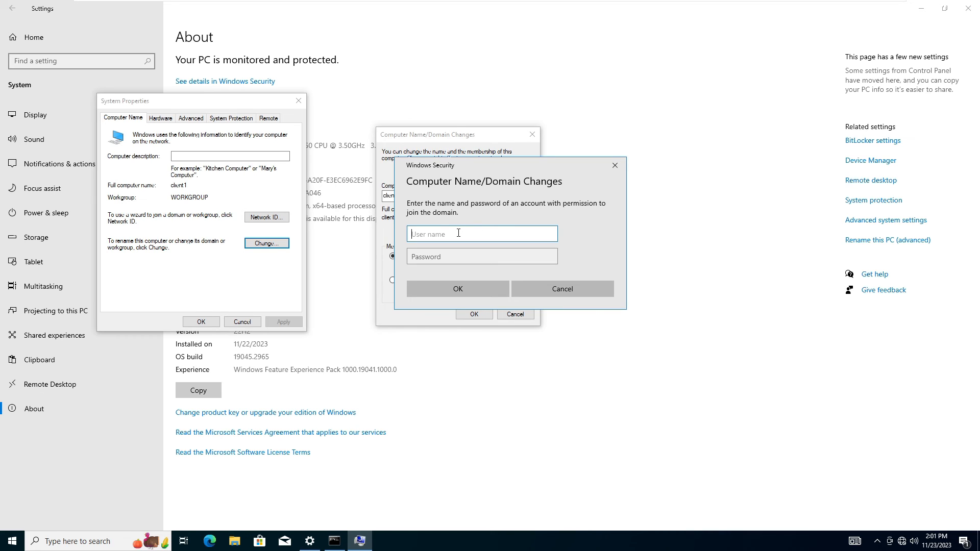
pyautogui.write('administr')
pyautogui.press('Tab')
pyautogui.write('Pa')
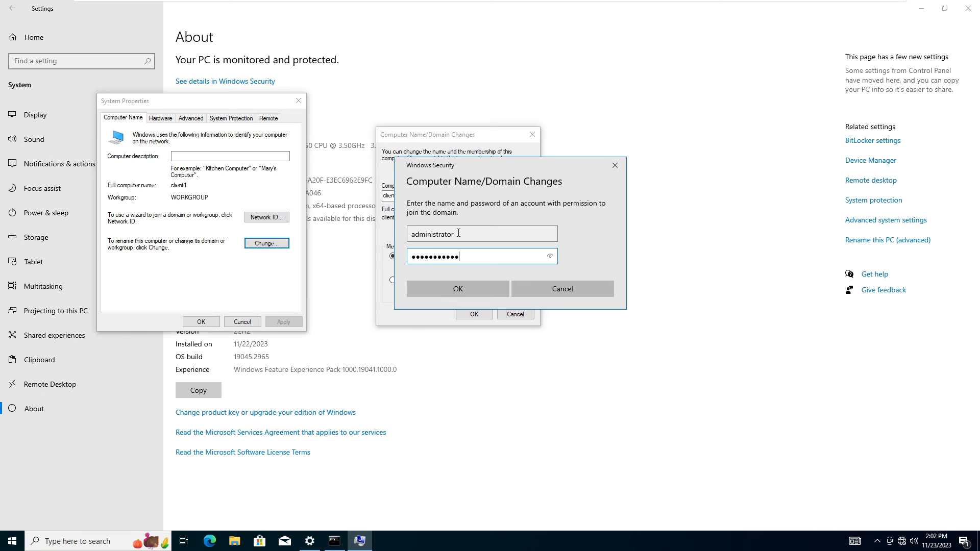
pyautogui.click(458, 284)
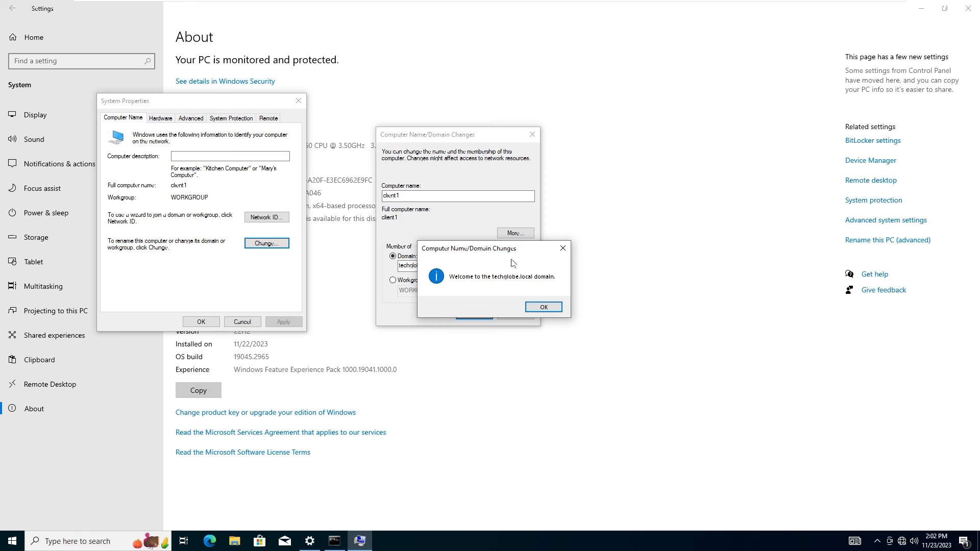
# Dismiss the techglobe.local welcome and restart notices, close System Properties, and restart now
pyautogui.moveTo(485, 250); pyautogui.dragTo(556, 213)
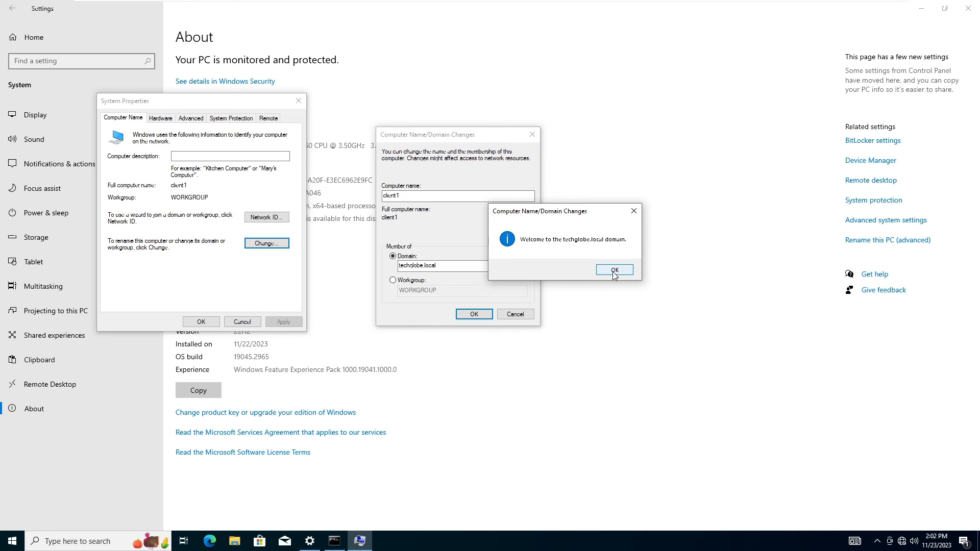
pyautogui.click(613, 271)
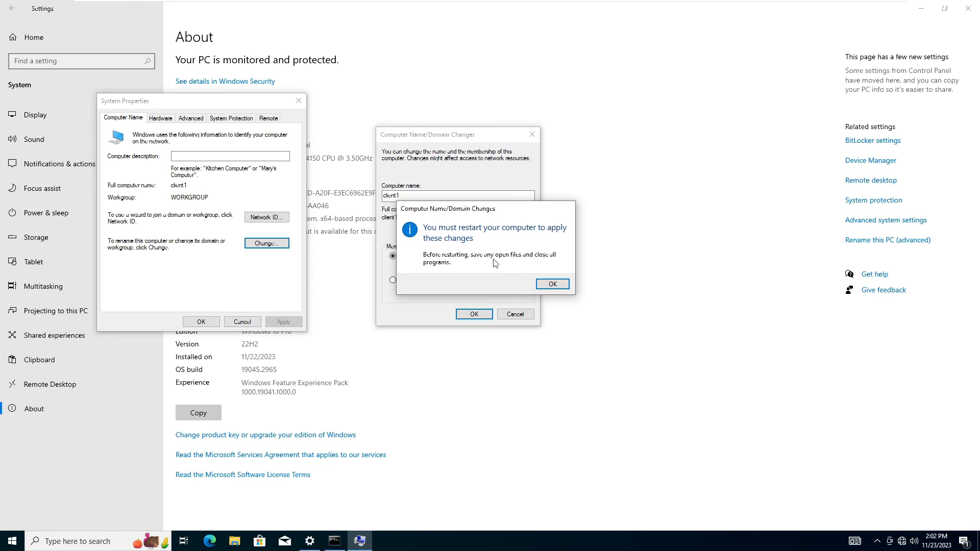
pyautogui.click(553, 283)
pyautogui.click(201, 322)
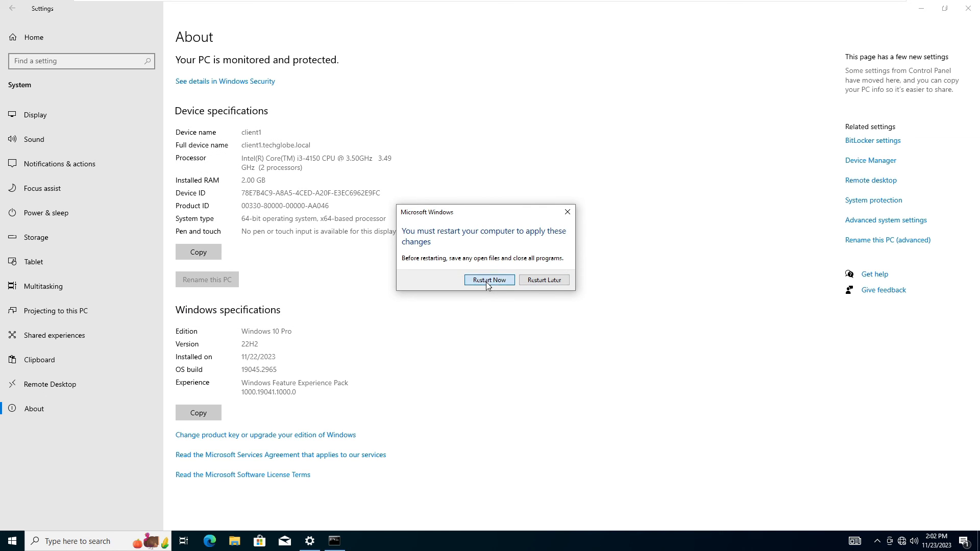
pyautogui.click(489, 281)
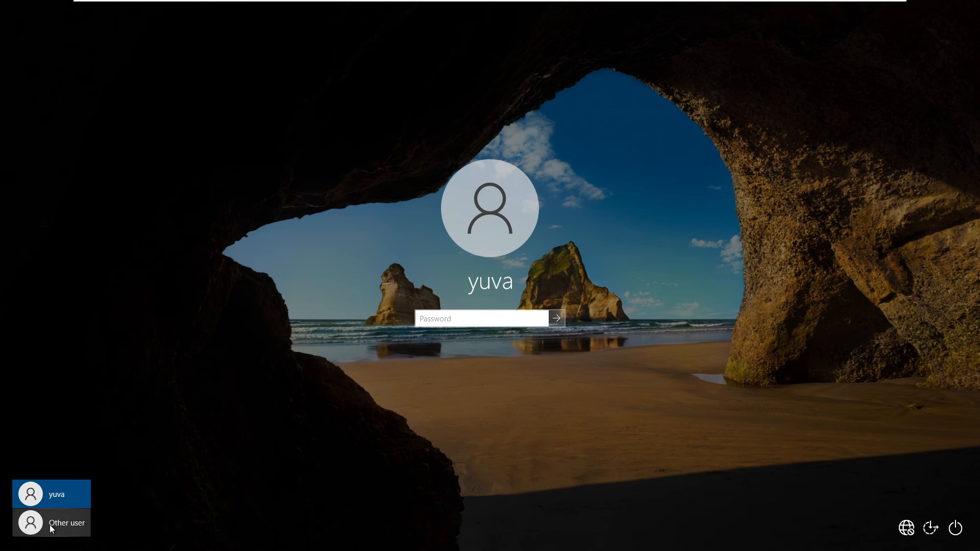
# Sign in via Other user with the techglobe.local domain user's account name and password
pyautogui.click(52, 526)
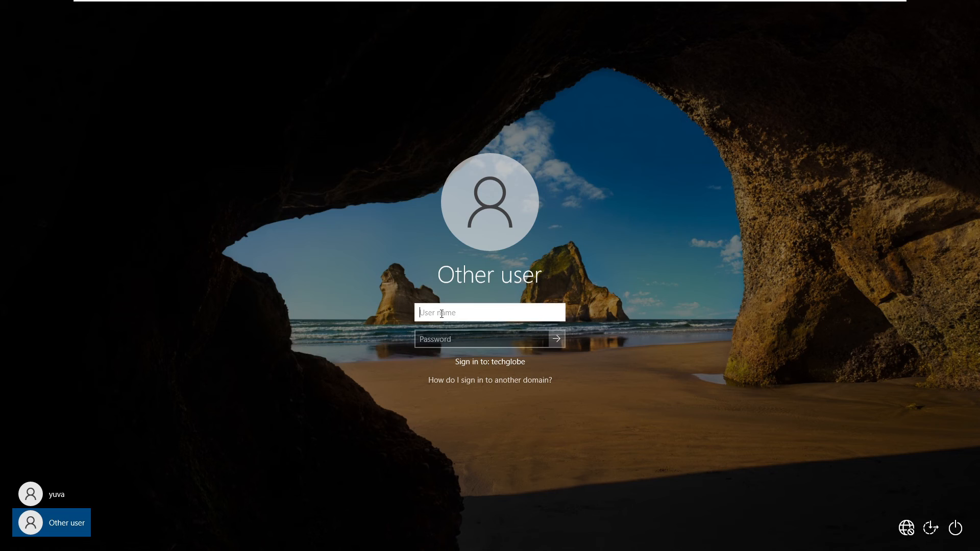
pyautogui.write('lyra@techglobe.local')
pyautogui.press('Tab')
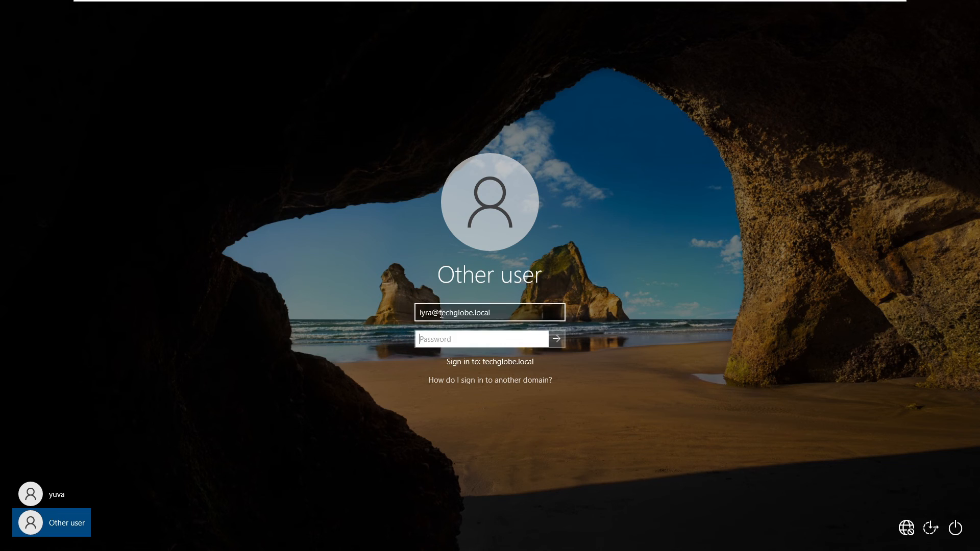
pyautogui.write('•••••')
pyautogui.press('Return')
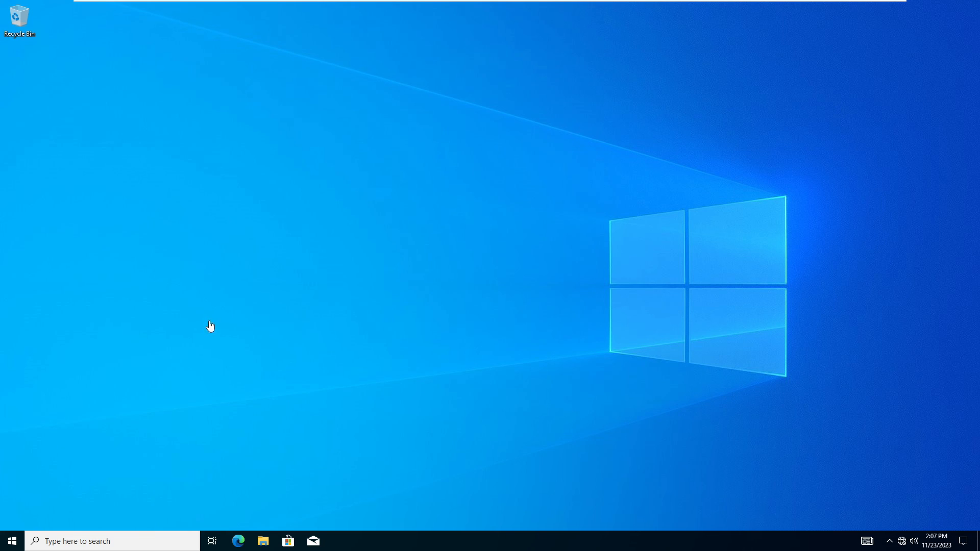
# Open Settings > Accounts to view Your info for the techglobe domain user, maximized
pyautogui.click(201, 464)
pyautogui.click(8, 542)
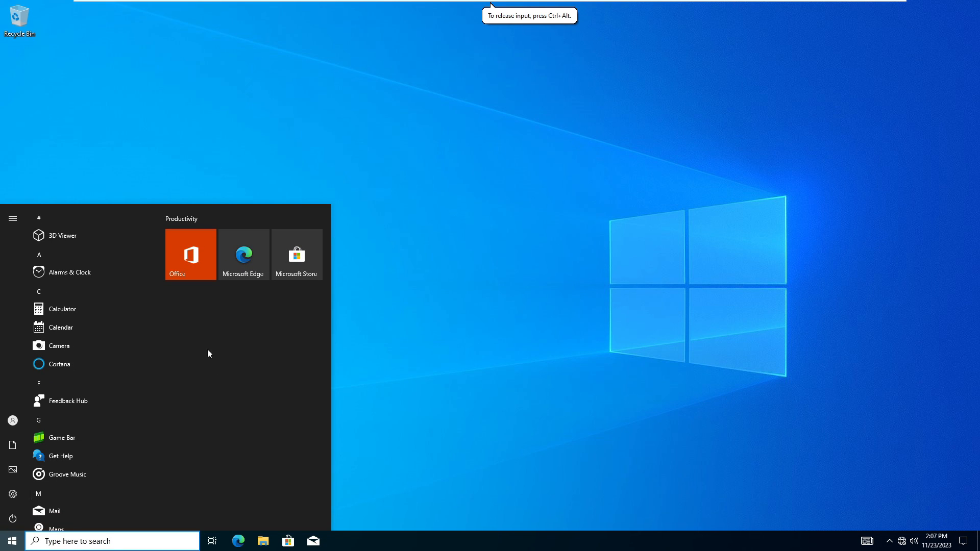
pyautogui.moveTo(14, 494)
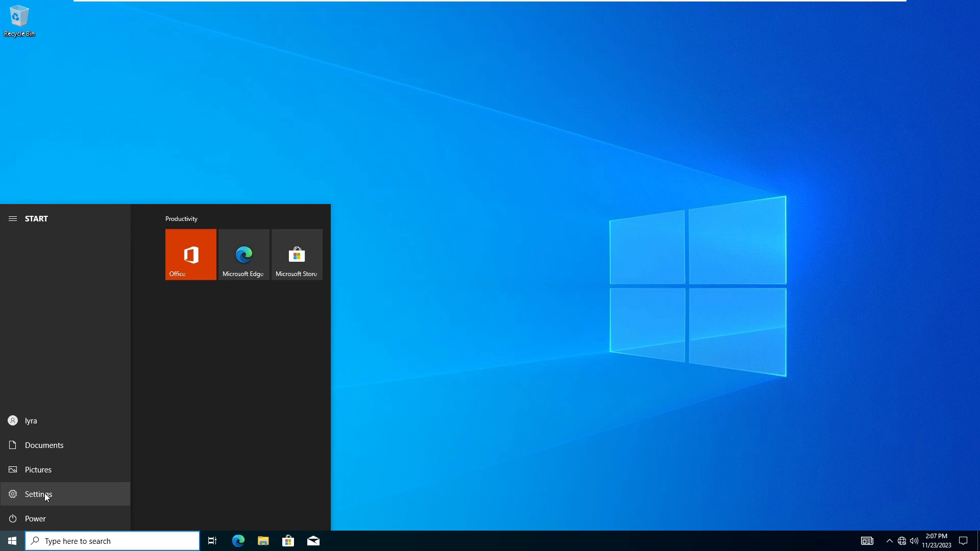
pyautogui.click(44, 494)
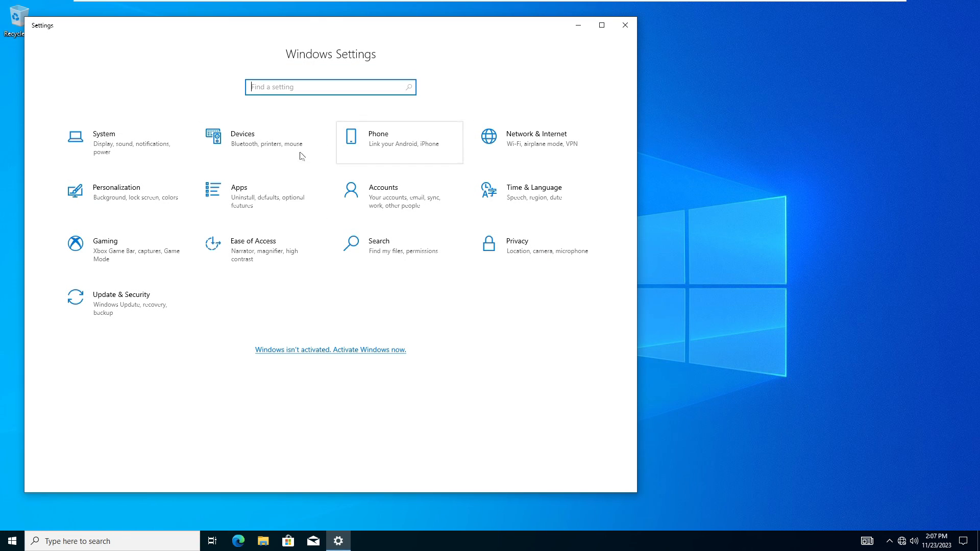
pyautogui.click(384, 197)
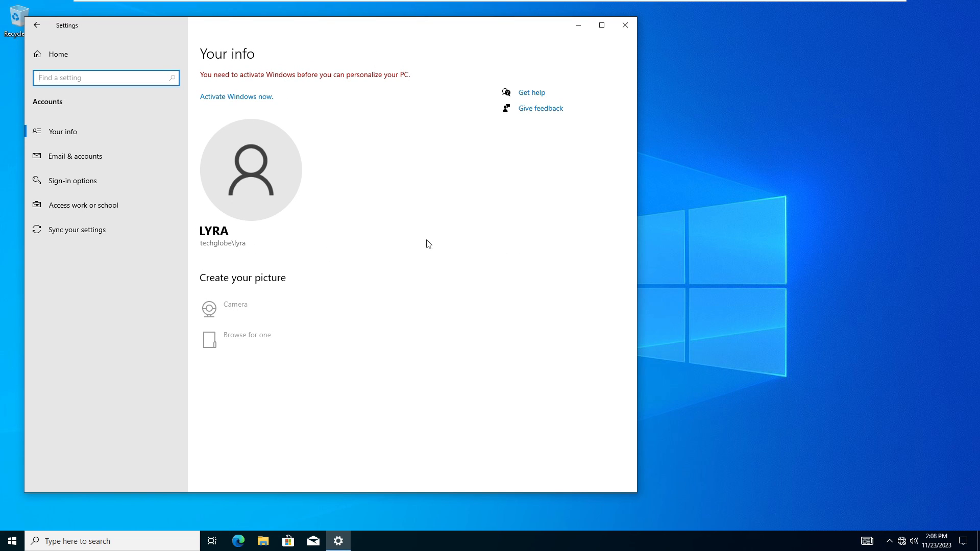
pyautogui.click(601, 25)
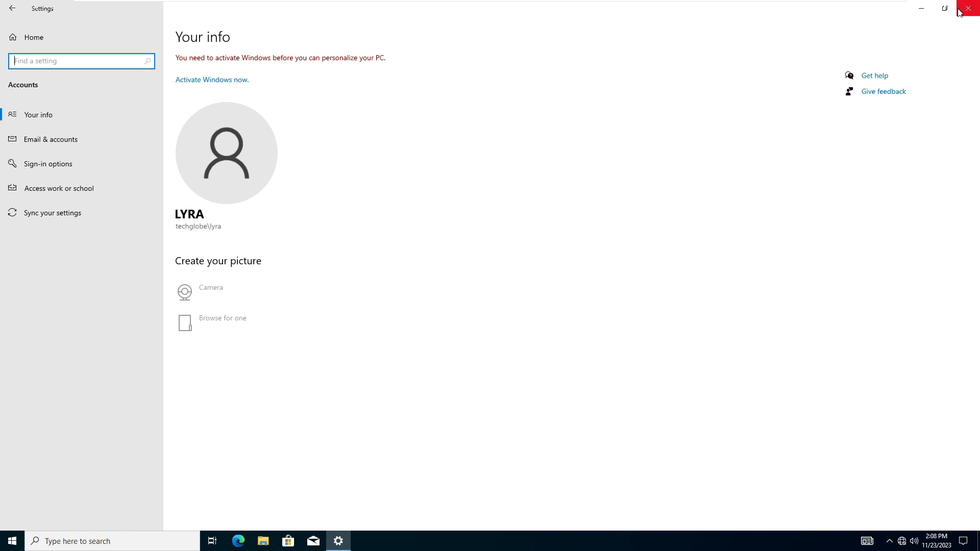
# On the Windows Server 2022 VM, check that CLIENT1 is listed in the Computers container
pyautogui.moveTo(619, 5)
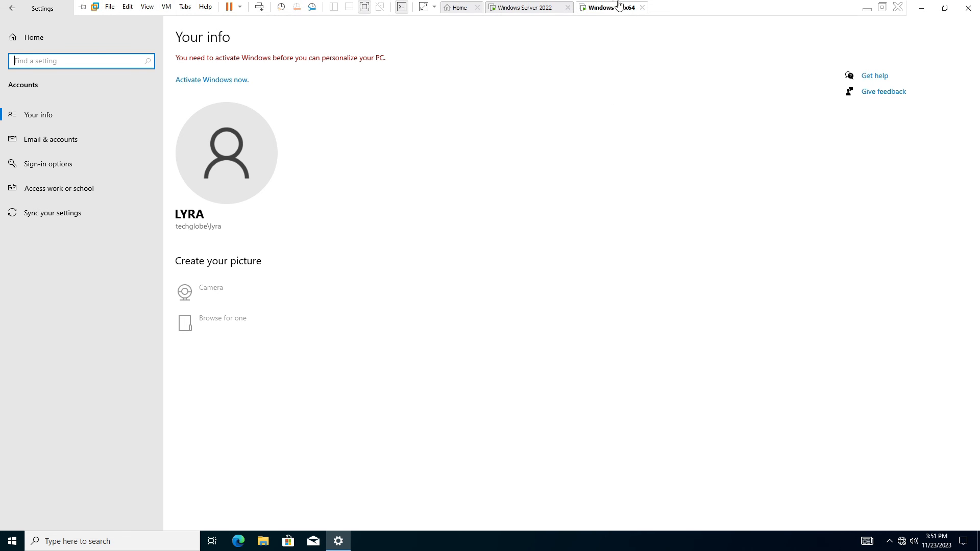
pyautogui.click(542, 7)
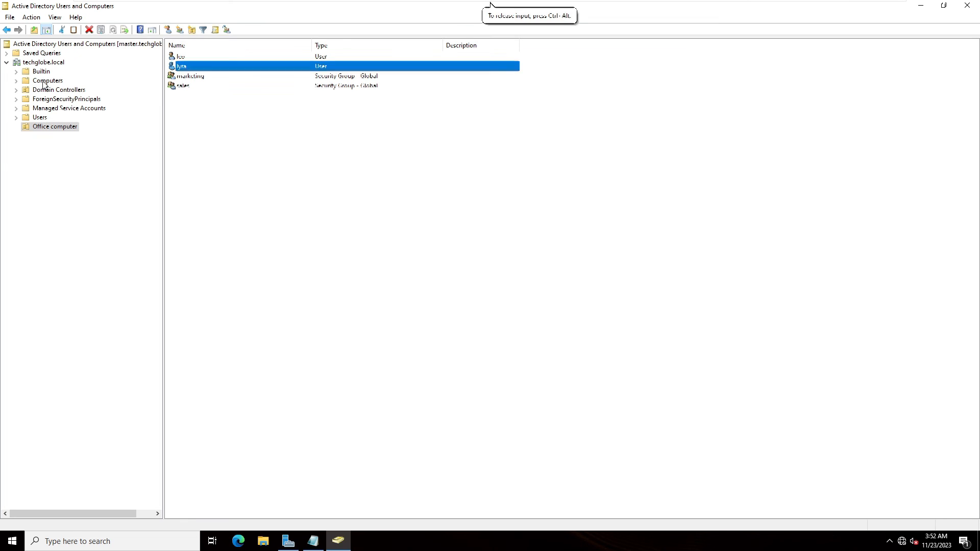
pyautogui.click(45, 81)
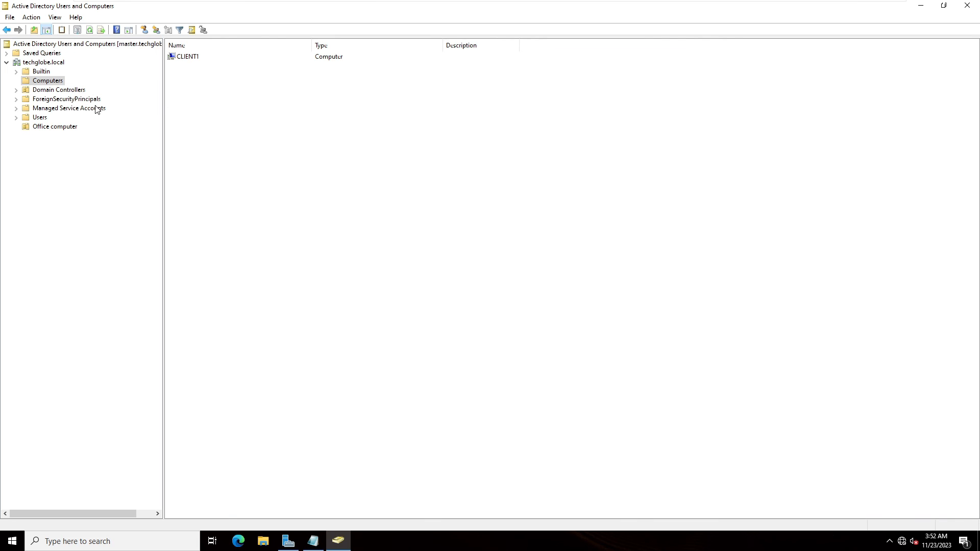
# Browse the accounts in the Office computer unit, then minimize Active Directory Users and Computers
pyautogui.click(55, 126)
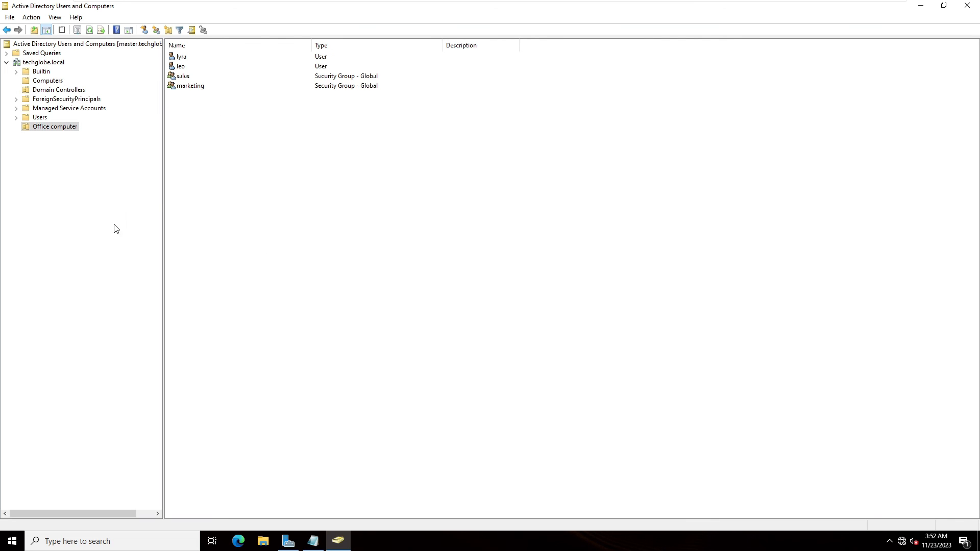
pyautogui.click(183, 66)
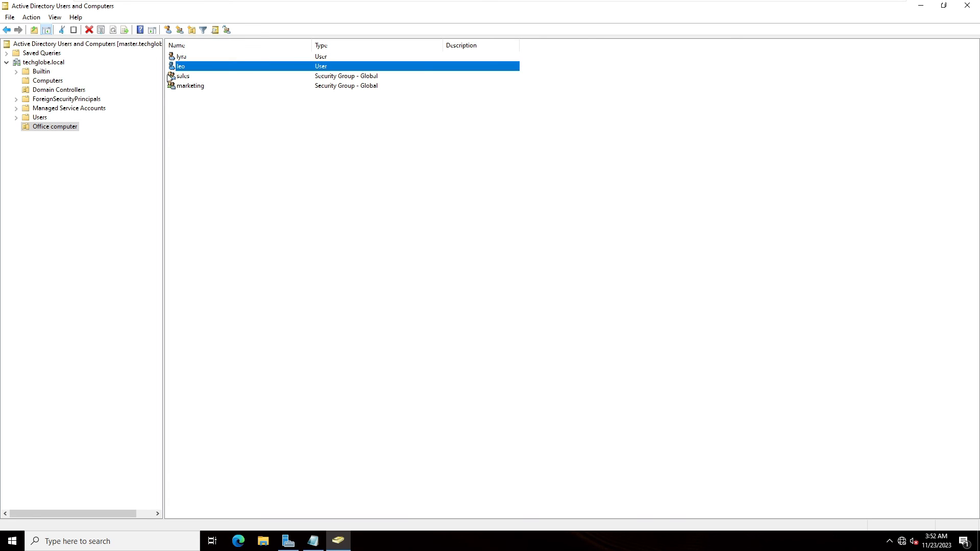
pyautogui.rightClick(176, 57)
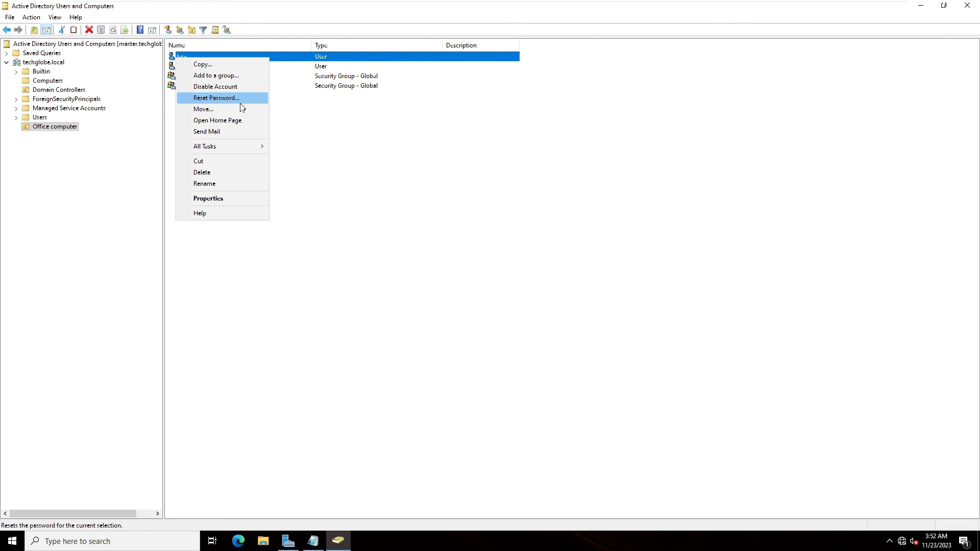
pyautogui.click(335, 186)
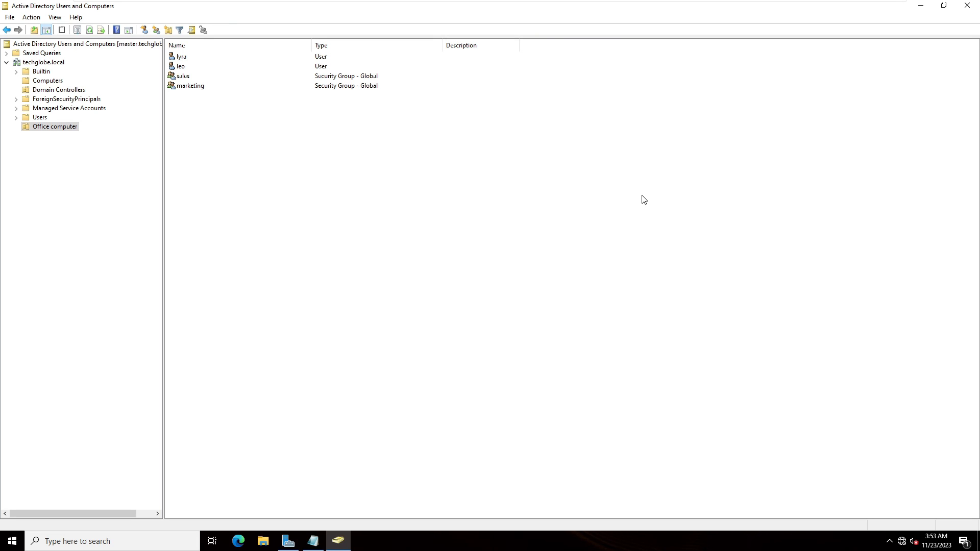
pyautogui.moveTo(842, 8); pyautogui.dragTo(651, 6)
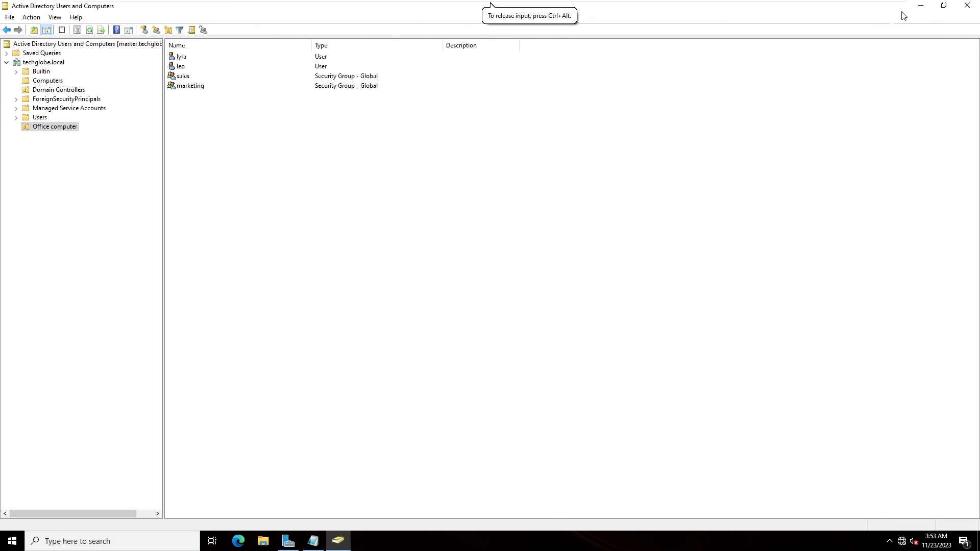
pyautogui.click(920, 6)
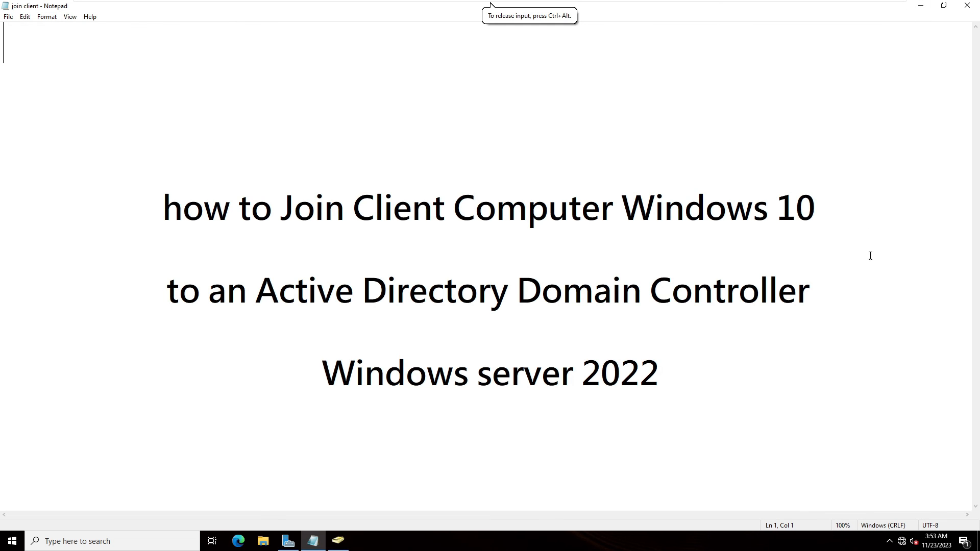